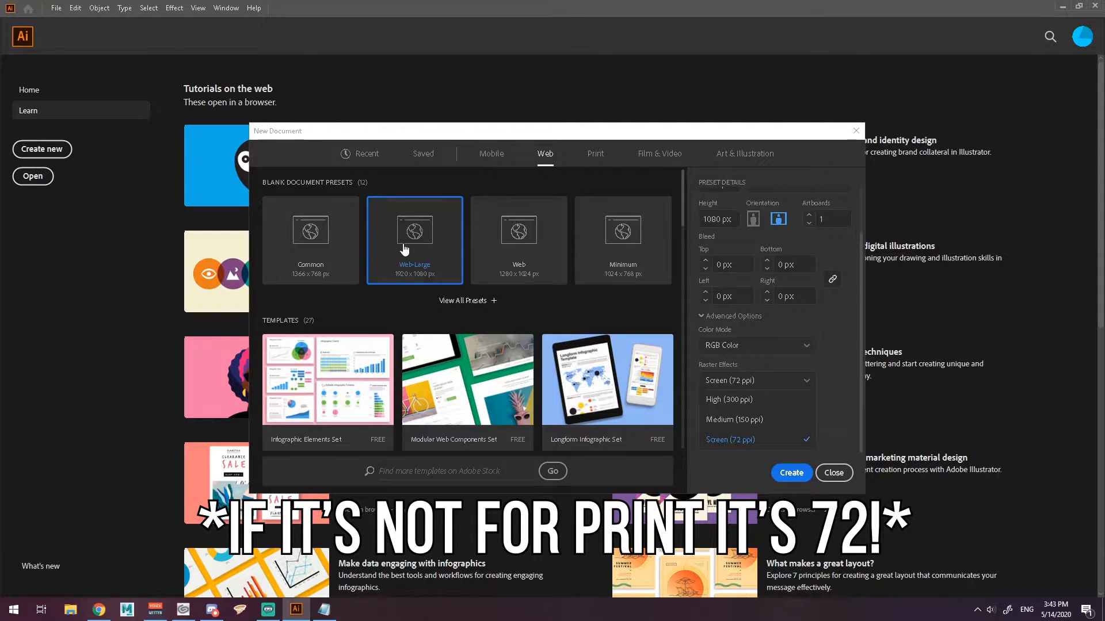
Create a Web-Large 1920 x 1080 px RGB document with Screen (72 ppi) raster effects and show its layers.
{"action": "left_click", "coordinate": [736, 442]}
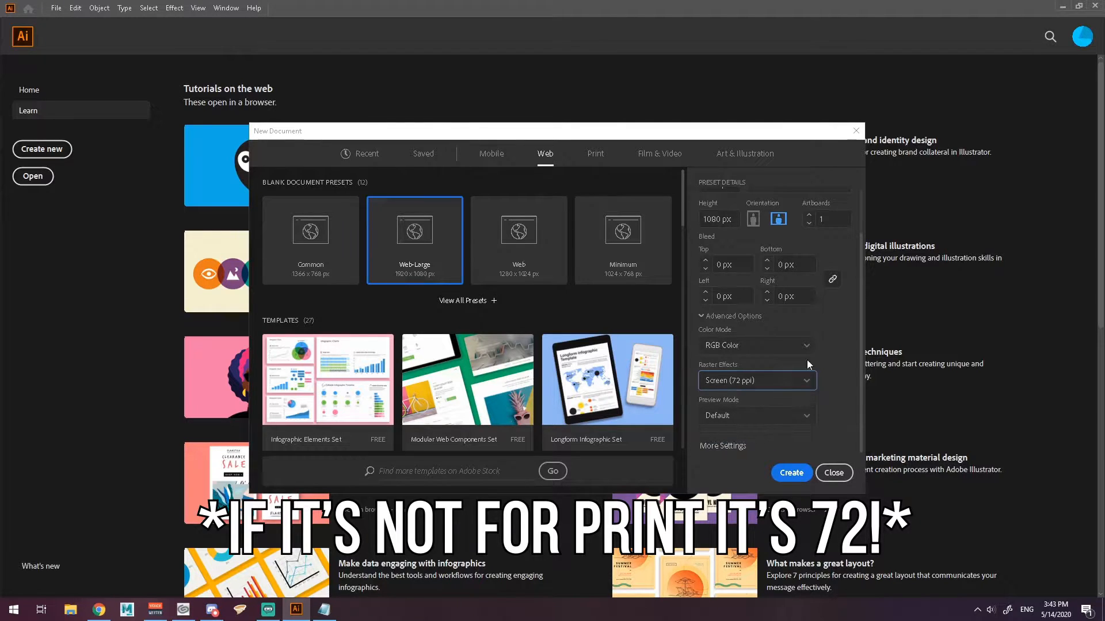
{"action": "left_click", "coordinate": [791, 467]}
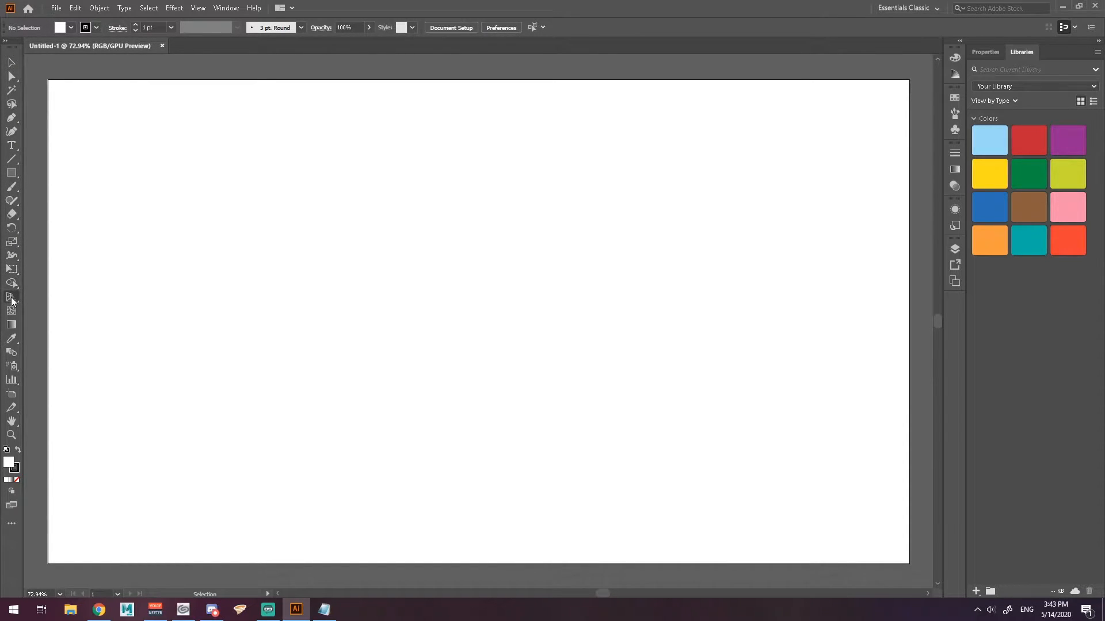
{"action": "left_click", "coordinate": [955, 251]}
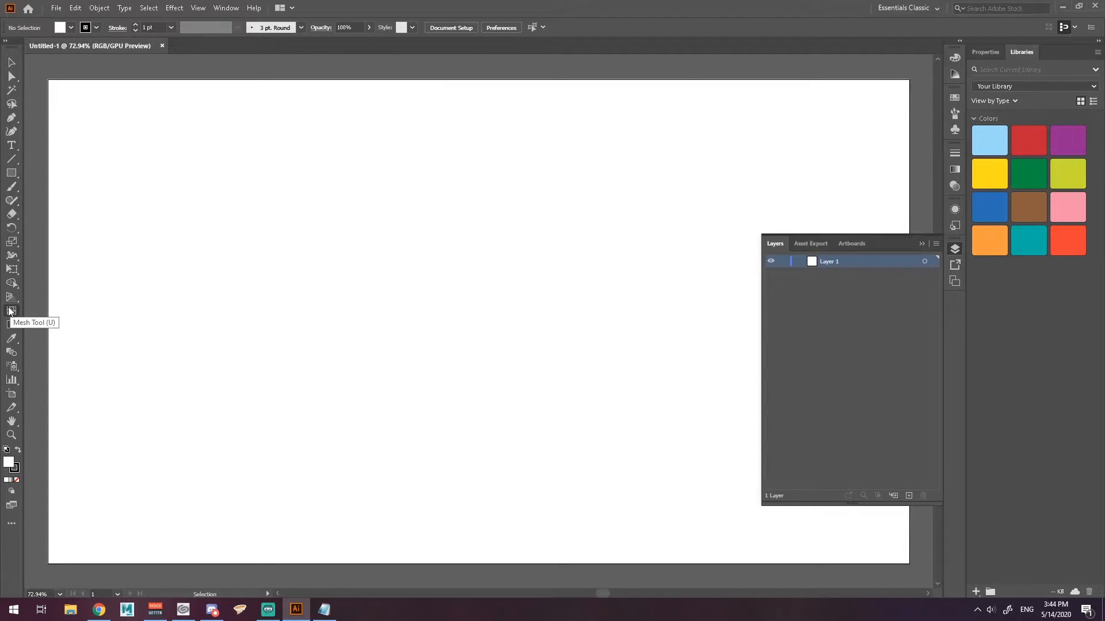
Draw a rectangle covering the whole 1920 x 1080 px artboard and fill it with a dusty red.
{"action": "left_click", "coordinate": [14, 172]}
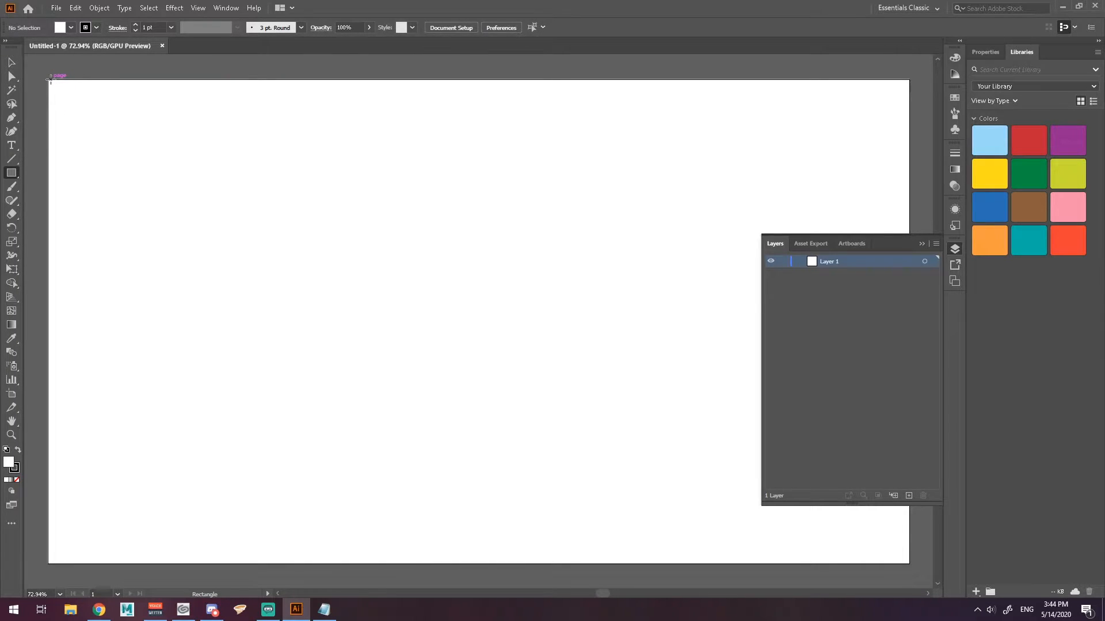
{"action": "mouse_move", "coordinate": [48, 80]}
{"action": "left_mouse_down"}
{"action": "mouse_move", "coordinate": [217, 240]}
{"action": "mouse_move", "coordinate": [563, 403]}
{"action": "mouse_move", "coordinate": [226, 224]}
{"action": "mouse_move", "coordinate": [869, 479]}
{"action": "mouse_move", "coordinate": [909, 562]}
{"action": "left_mouse_up"}
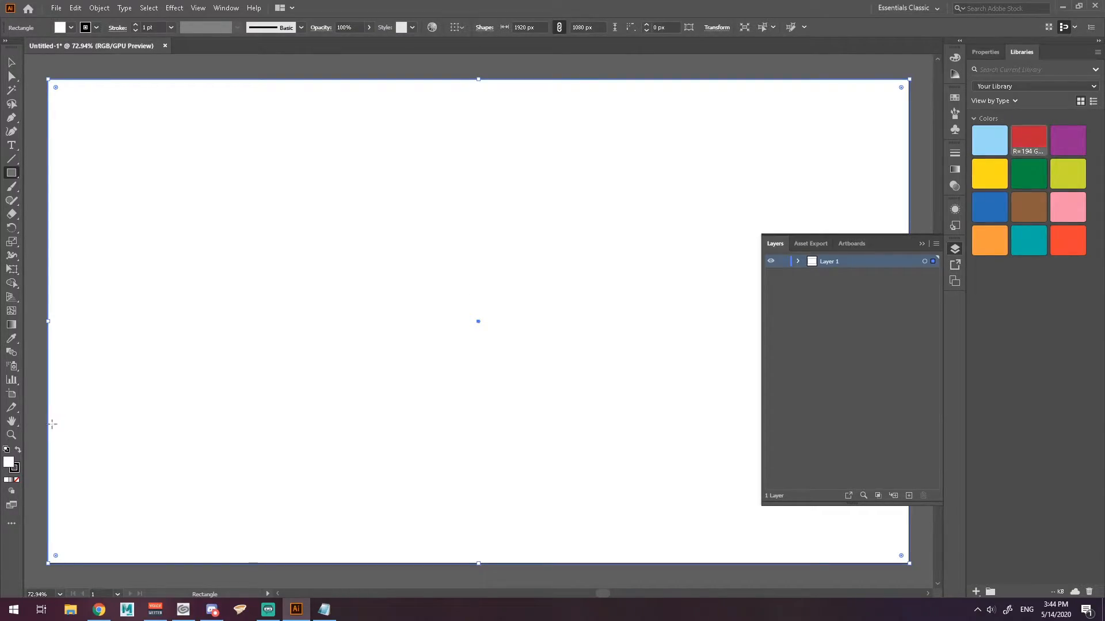
{"action": "double_click", "coordinate": [8, 462]}
{"action": "left_click", "coordinate": [673, 232]}
{"action": "double_click", "coordinate": [9, 462]}
{"action": "left_click", "coordinate": [449, 274]}
{"action": "left_click", "coordinate": [674, 232]}
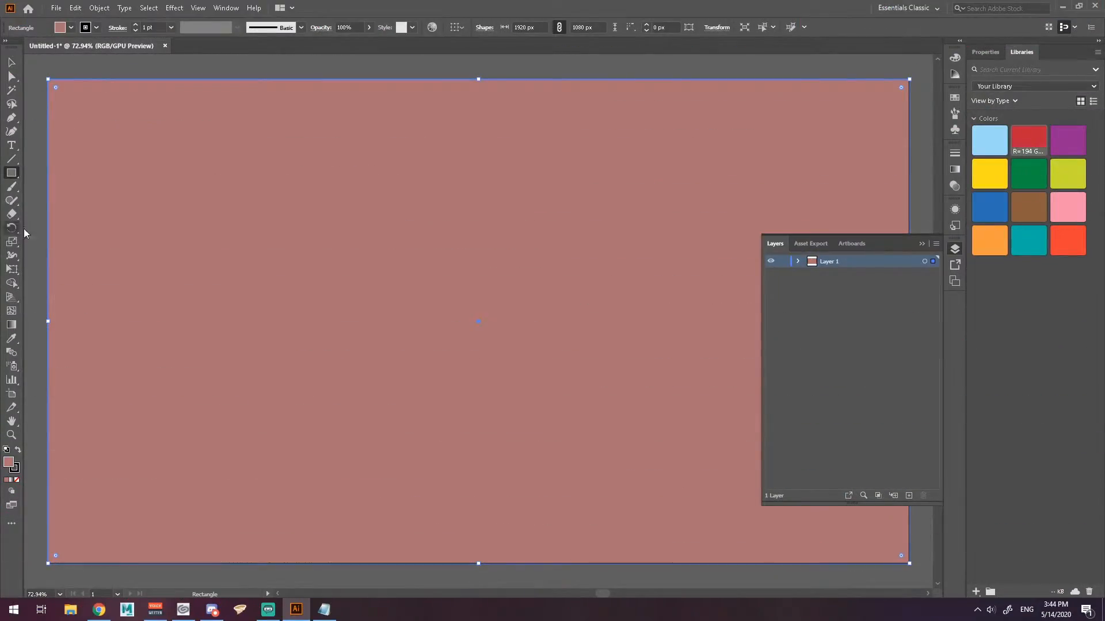
Sketch a small circle, rectangle and triangle in a row near the artboard's upper-left corner with the Shaper tool.
{"action": "left_click", "coordinate": [11, 200]}
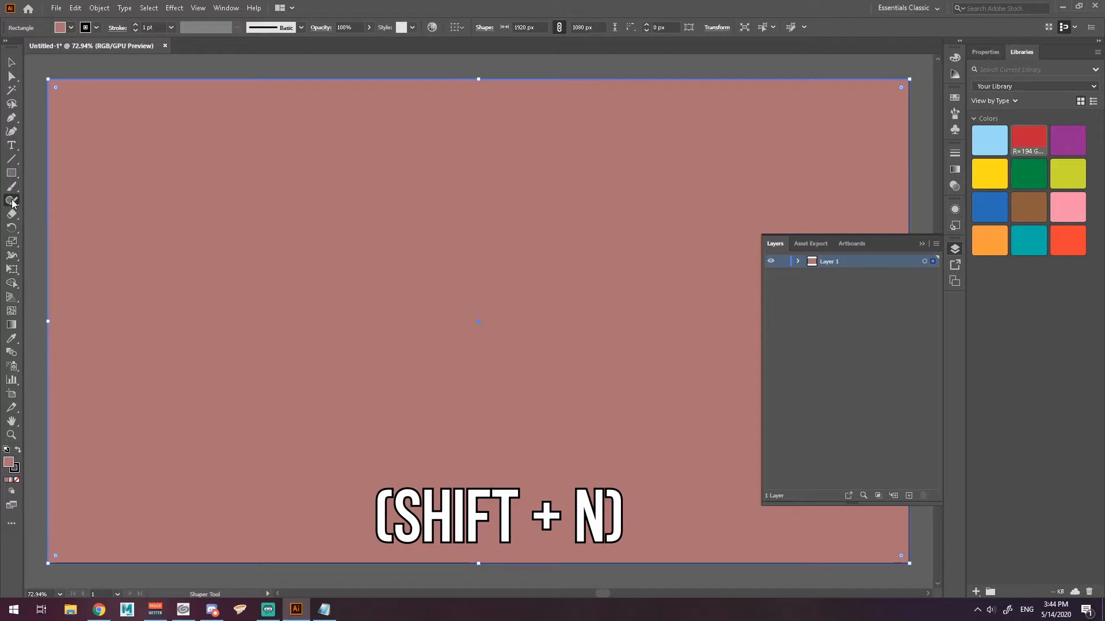
{"action": "left_click", "coordinate": [11, 174]}
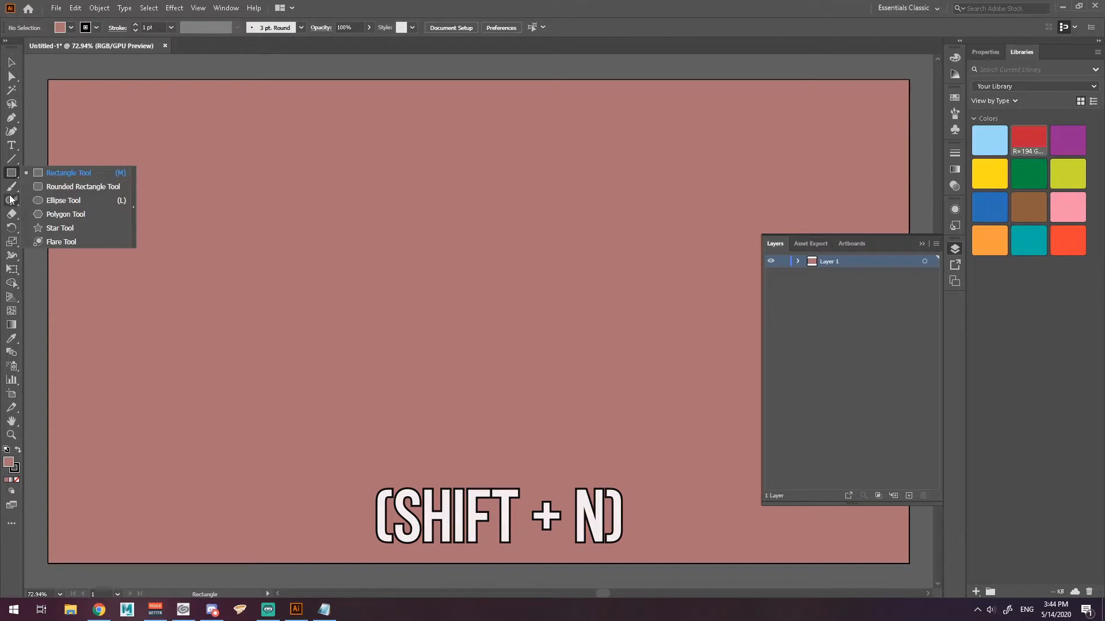
{"action": "key", "text": "shift+n"}
{"action": "mouse_move", "coordinate": [162, 188]}
{"action": "left_mouse_down"}
{"action": "mouse_move", "coordinate": [144, 204]}
{"action": "mouse_move", "coordinate": [163, 213]}
{"action": "mouse_move", "coordinate": [176, 196]}
{"action": "mouse_move", "coordinate": [156, 188]}
{"action": "mouse_move", "coordinate": [196, 205]}
{"action": "mouse_move", "coordinate": [223, 205]}
{"action": "mouse_move", "coordinate": [201, 190]}
{"action": "left_mouse_up"}
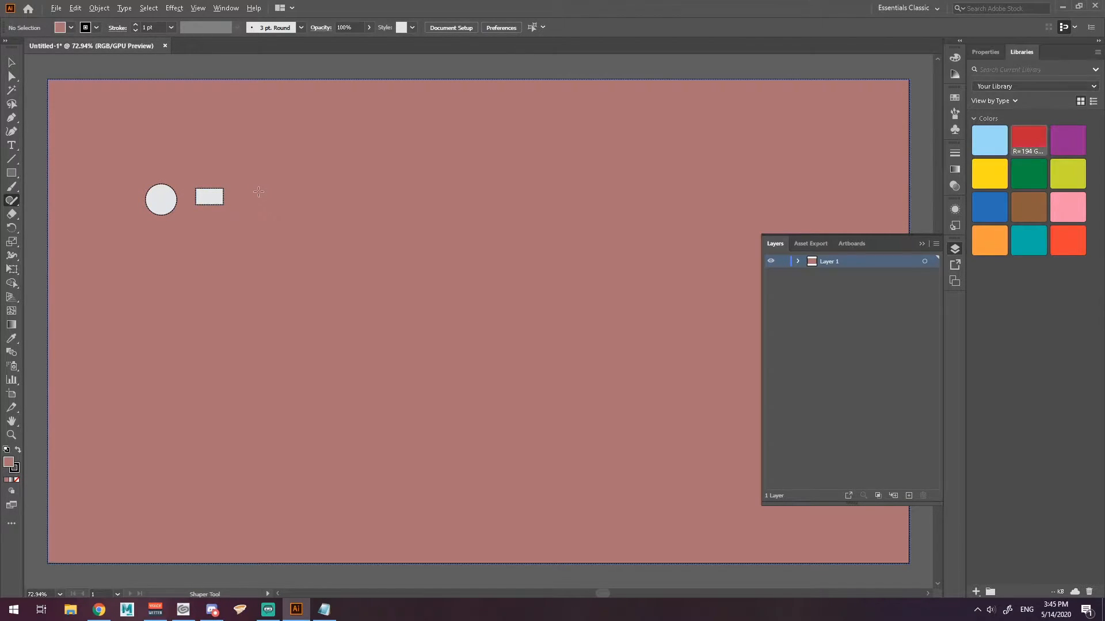
{"action": "scroll", "coordinate": [258, 191], "scroll_direction": "up", "scroll_amount": 2}
{"action": "mouse_move", "coordinate": [240, 190]}
{"action": "left_mouse_down"}
{"action": "mouse_move", "coordinate": [222, 212]}
{"action": "mouse_move", "coordinate": [258, 211]}
{"action": "mouse_move", "coordinate": [240, 190]}
{"action": "left_mouse_up"}
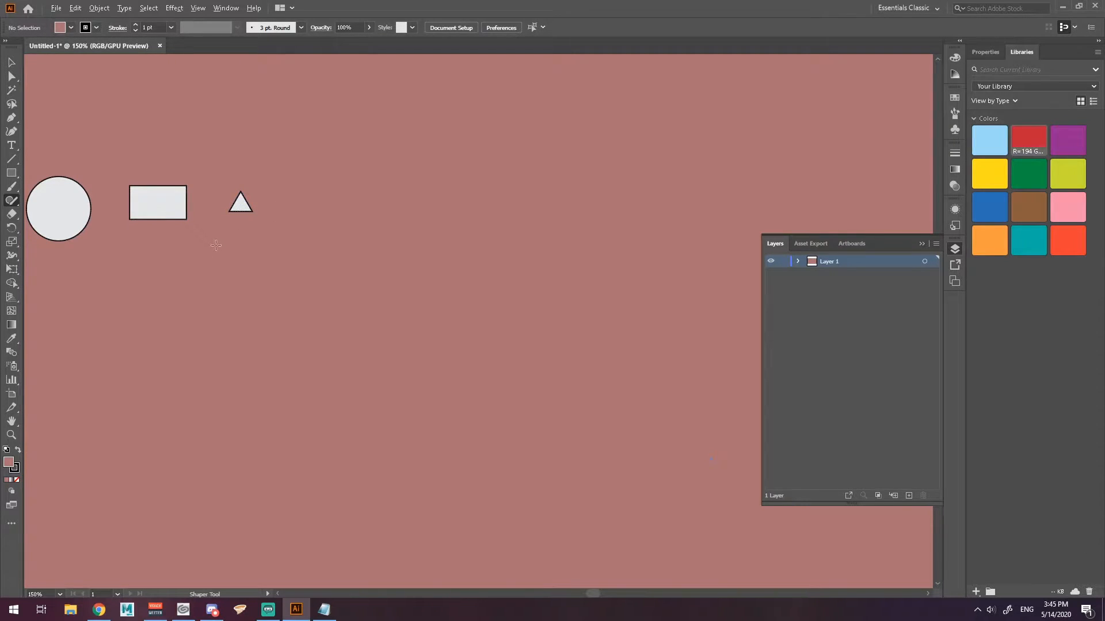
Sketch a large tilted ellipse with a rectangle and a triangle to its right using the Shaper tool.
{"action": "scroll", "coordinate": [216, 245], "scroll_direction": "down", "scroll_amount": 2}
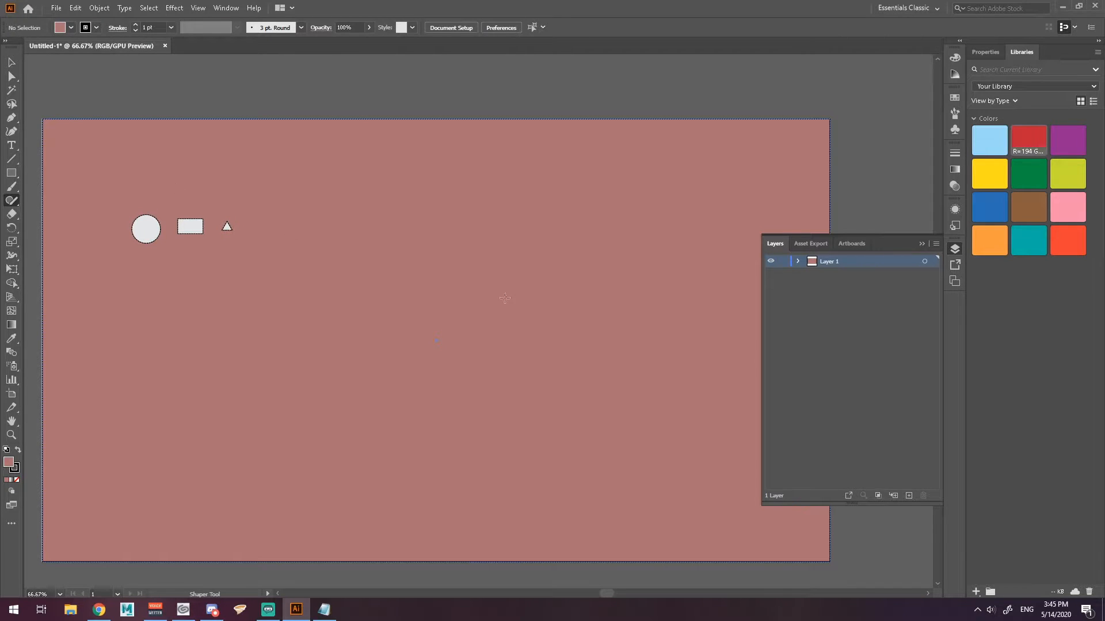
{"action": "mouse_move", "coordinate": [343, 205]}
{"action": "left_mouse_down"}
{"action": "mouse_move", "coordinate": [245, 281]}
{"action": "mouse_move", "coordinate": [272, 301]}
{"action": "mouse_move", "coordinate": [408, 264]}
{"action": "mouse_move", "coordinate": [369, 207]}
{"action": "mouse_move", "coordinate": [329, 199]}
{"action": "left_mouse_up"}
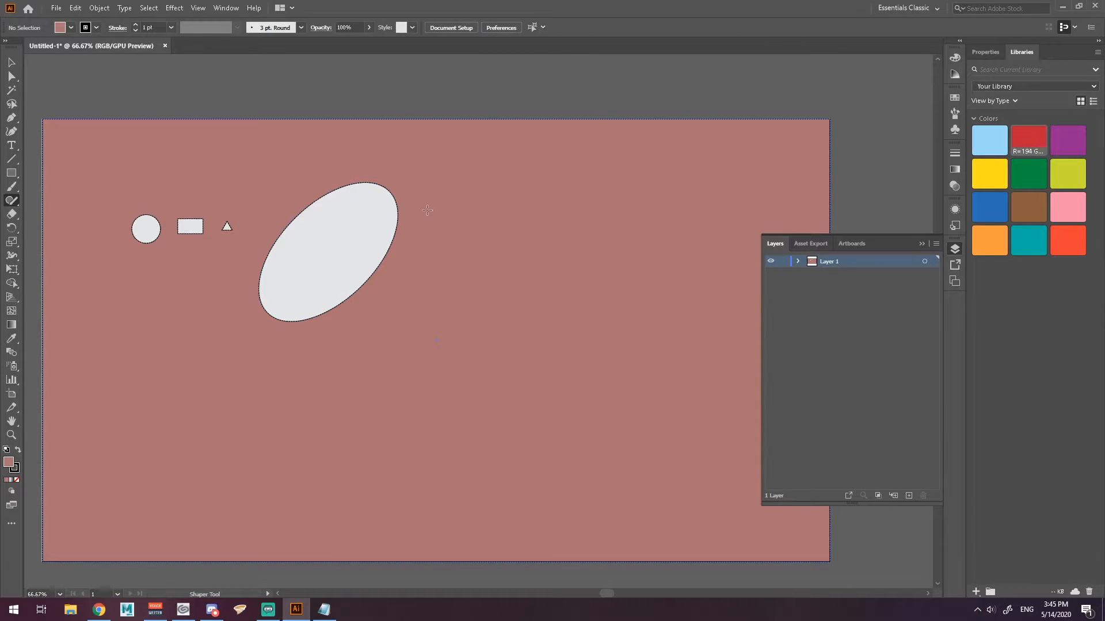
{"action": "mouse_move", "coordinate": [428, 232]}
{"action": "left_mouse_down"}
{"action": "mouse_move", "coordinate": [475, 233]}
{"action": "mouse_move", "coordinate": [474, 202]}
{"action": "mouse_move", "coordinate": [428, 207]}
{"action": "left_mouse_up"}
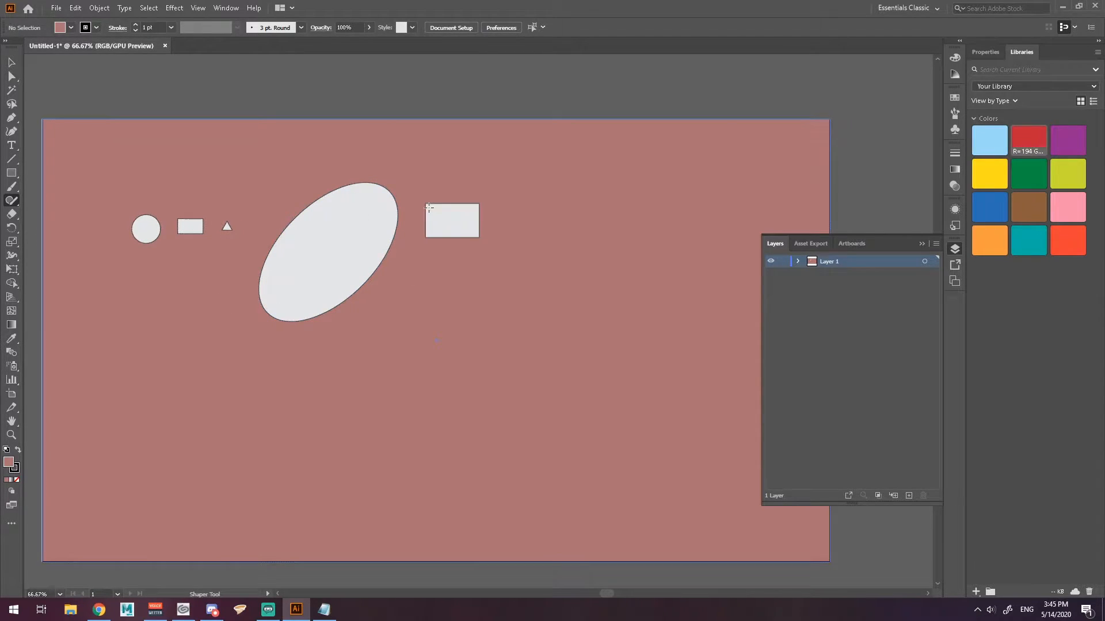
{"action": "mouse_move", "coordinate": [394, 294]}
{"action": "left_mouse_down"}
{"action": "mouse_move", "coordinate": [408, 318]}
{"action": "mouse_move", "coordinate": [393, 292]}
{"action": "left_mouse_up"}
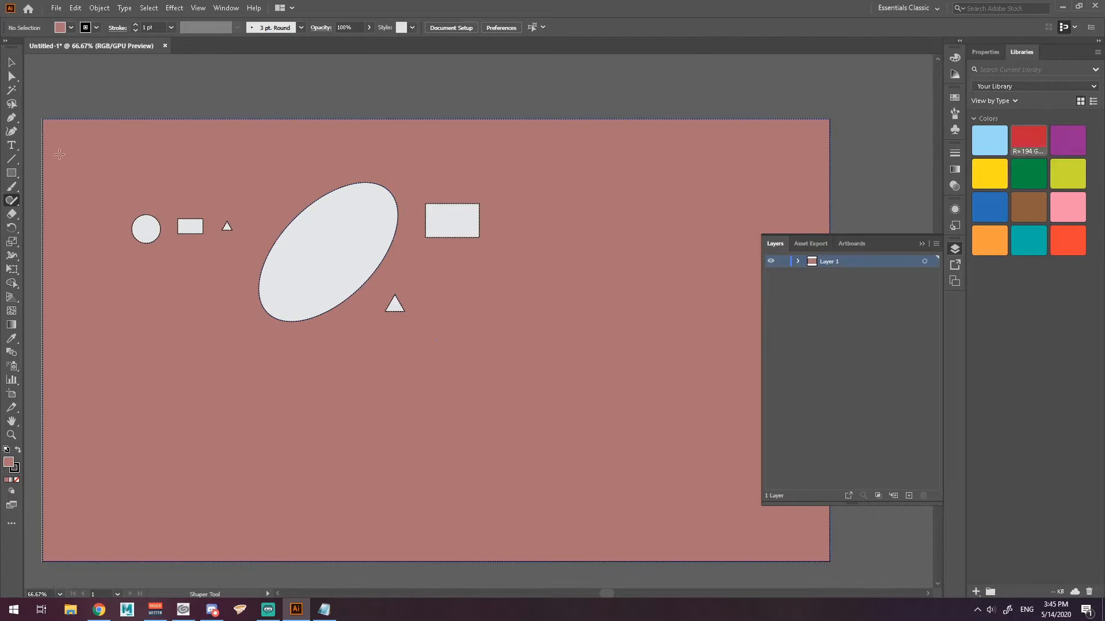
Draw a square of about 71 px below the rectangle right of the ellipse, using the Rectangle tool.
{"action": "left_click", "coordinate": [11, 172]}
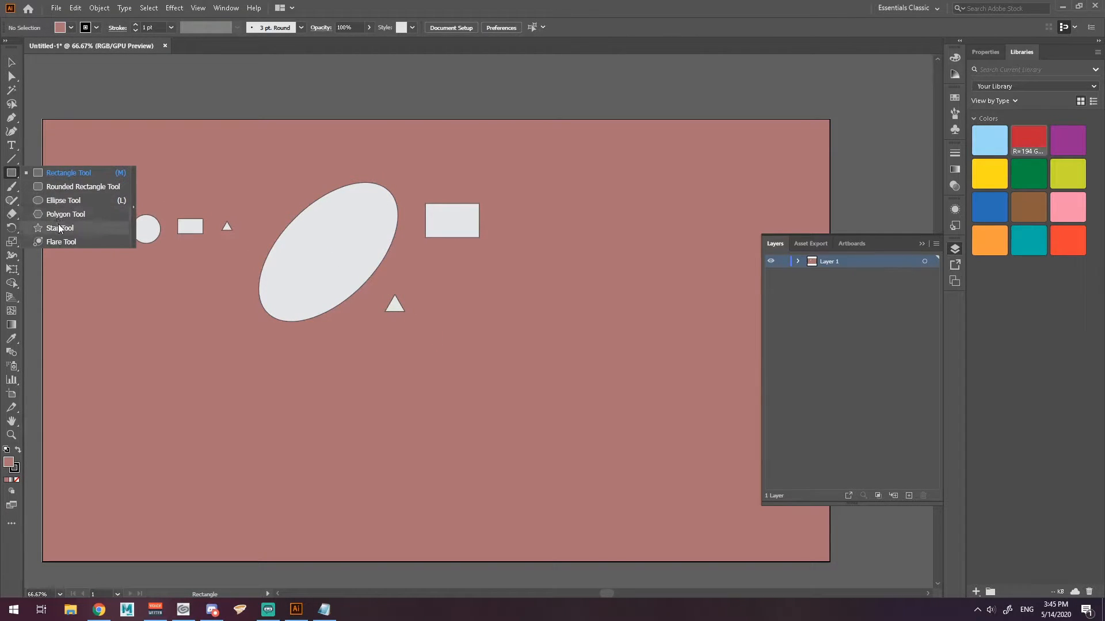
{"action": "left_click", "coordinate": [66, 173]}
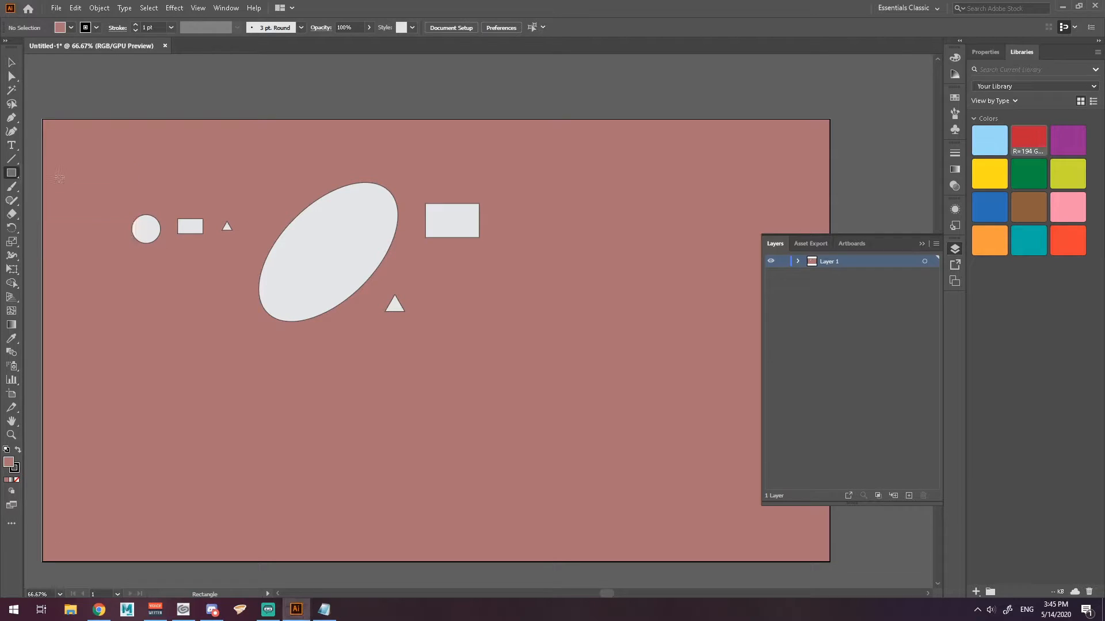
{"action": "left_click_drag", "start_coordinate": [423, 258], "coordinate": [452, 285]}
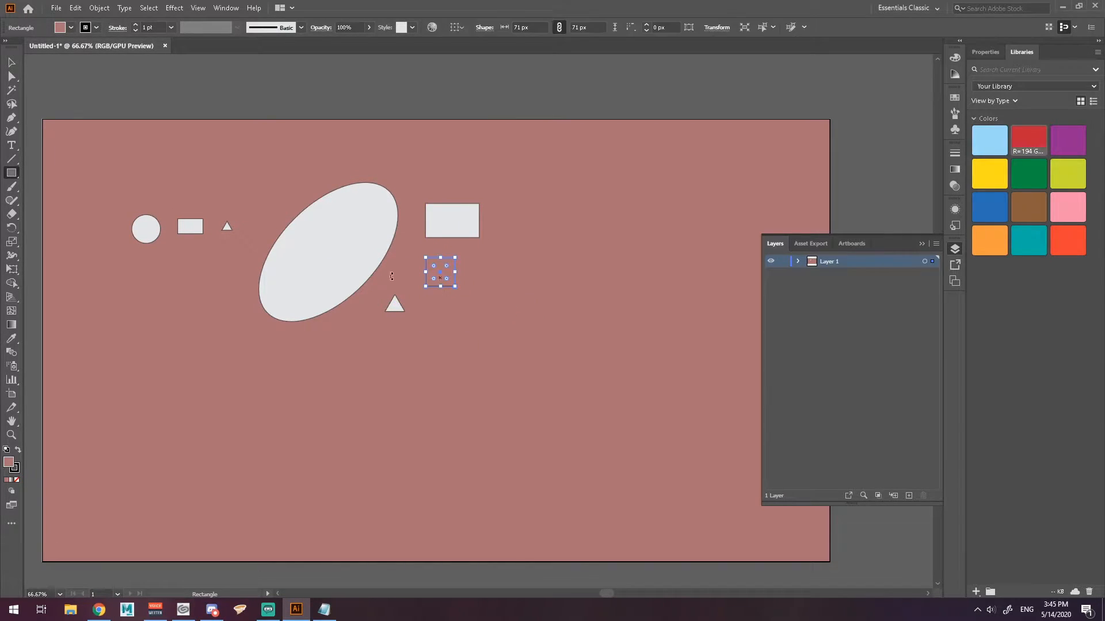
Sketch a vertical stack of a triangle, a rectangle and a small square below the ellipse with the Shaper tool.
{"action": "scroll", "coordinate": [411, 295], "scroll_direction": "up", "scroll_amount": 2}
{"action": "scroll", "coordinate": [411, 294], "scroll_direction": "down", "scroll_amount": 2}
{"action": "key", "text": "shift+n"}
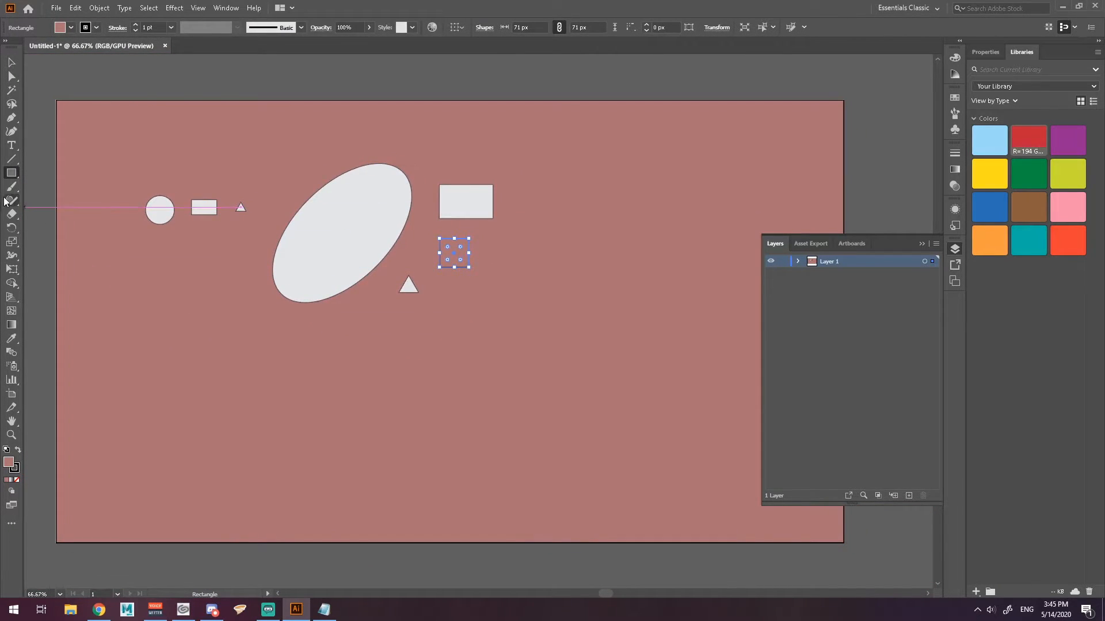
{"action": "mouse_move", "coordinate": [315, 356]}
{"action": "left_mouse_down"}
{"action": "mouse_move", "coordinate": [292, 379]}
{"action": "mouse_move", "coordinate": [346, 379]}
{"action": "mouse_move", "coordinate": [319, 360]}
{"action": "mouse_move", "coordinate": [301, 426]}
{"action": "mouse_move", "coordinate": [333, 420]}
{"action": "mouse_move", "coordinate": [328, 380]}
{"action": "mouse_move", "coordinate": [305, 420]}
{"action": "mouse_move", "coordinate": [328, 415]}
{"action": "mouse_move", "coordinate": [304, 382]}
{"action": "left_mouse_up"}
{"action": "mouse_move", "coordinate": [305, 429]}
{"action": "left_mouse_down"}
{"action": "mouse_move", "coordinate": [307, 446]}
{"action": "mouse_move", "coordinate": [324, 437]}
{"action": "mouse_move", "coordinate": [305, 426]}
{"action": "left_mouse_up"}
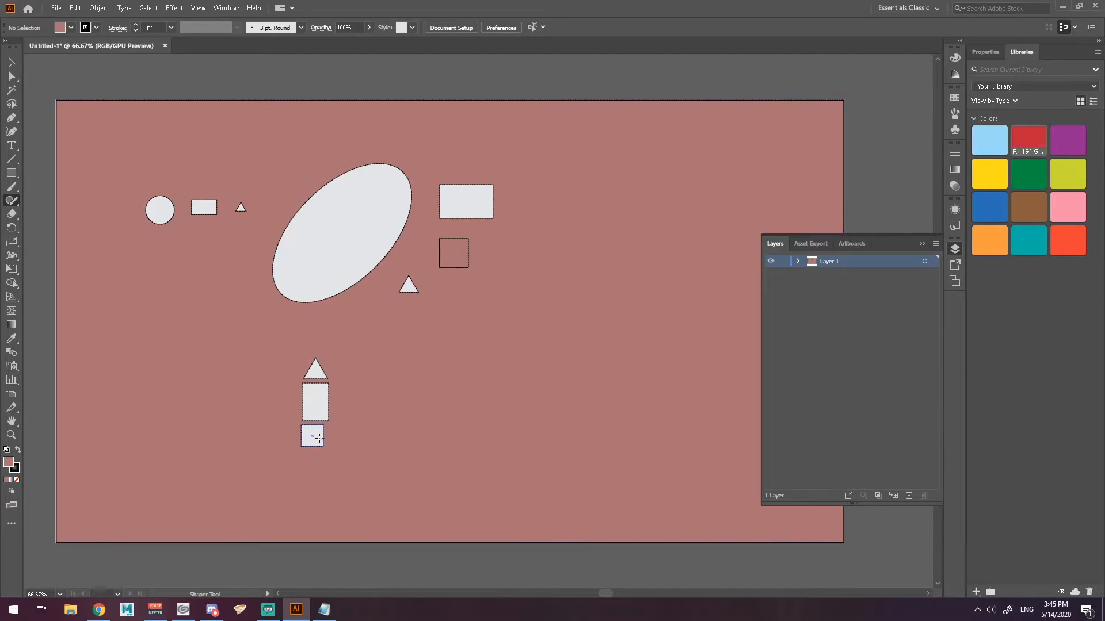
Select the large ellipse with the Direct Selection tool and examine its anchor points and handles.
{"action": "left_click", "coordinate": [11, 76]}
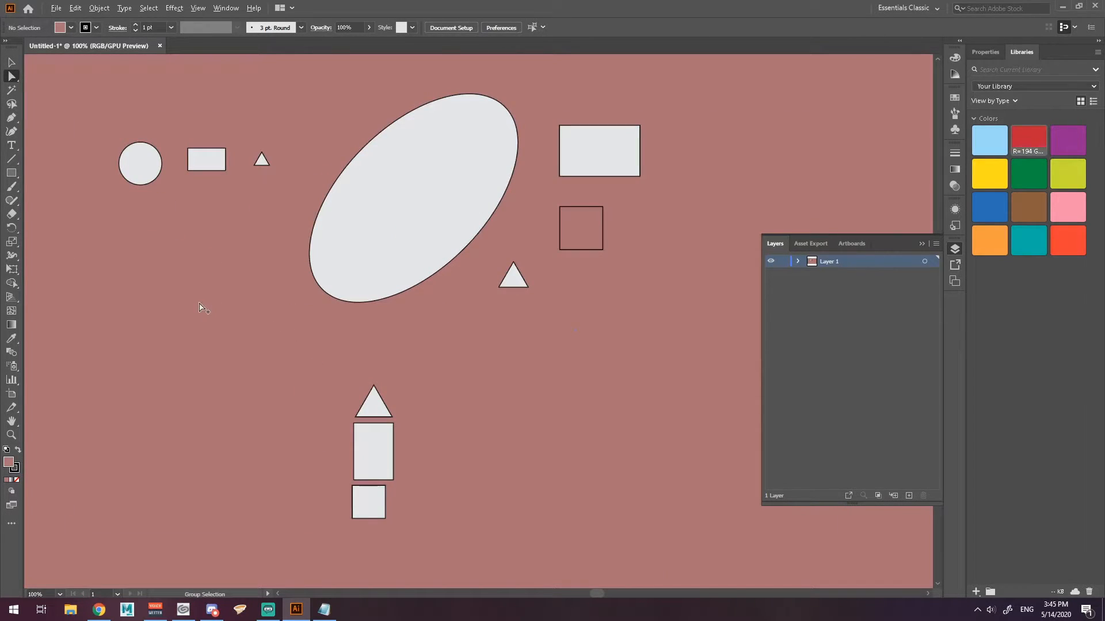
{"action": "key", "text": "ctrl+equal"}
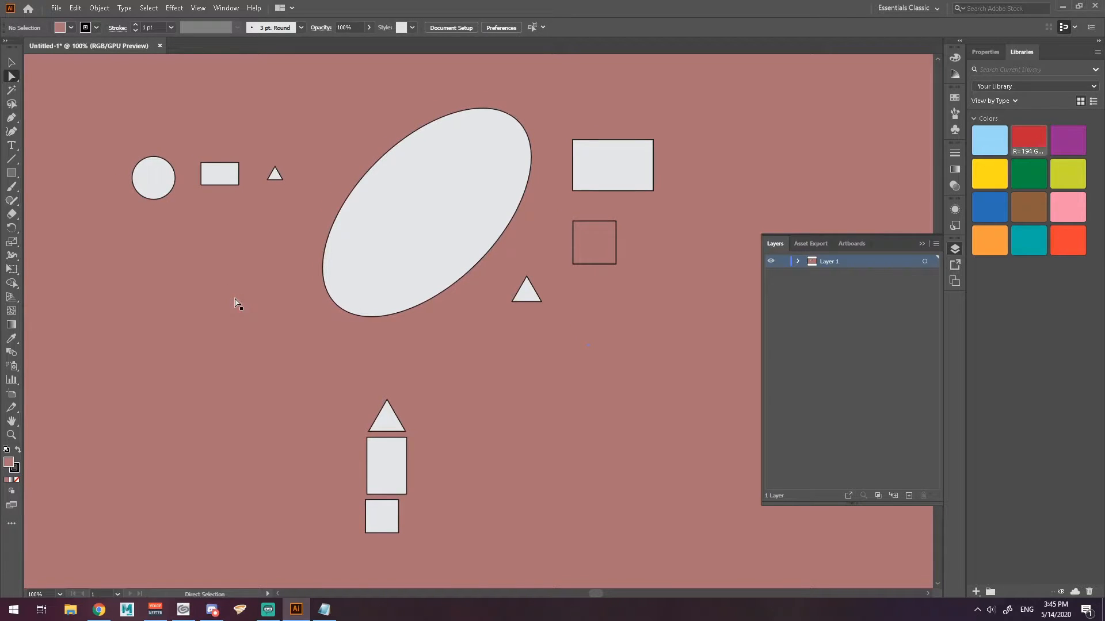
{"action": "left_click", "coordinate": [12, 81]}
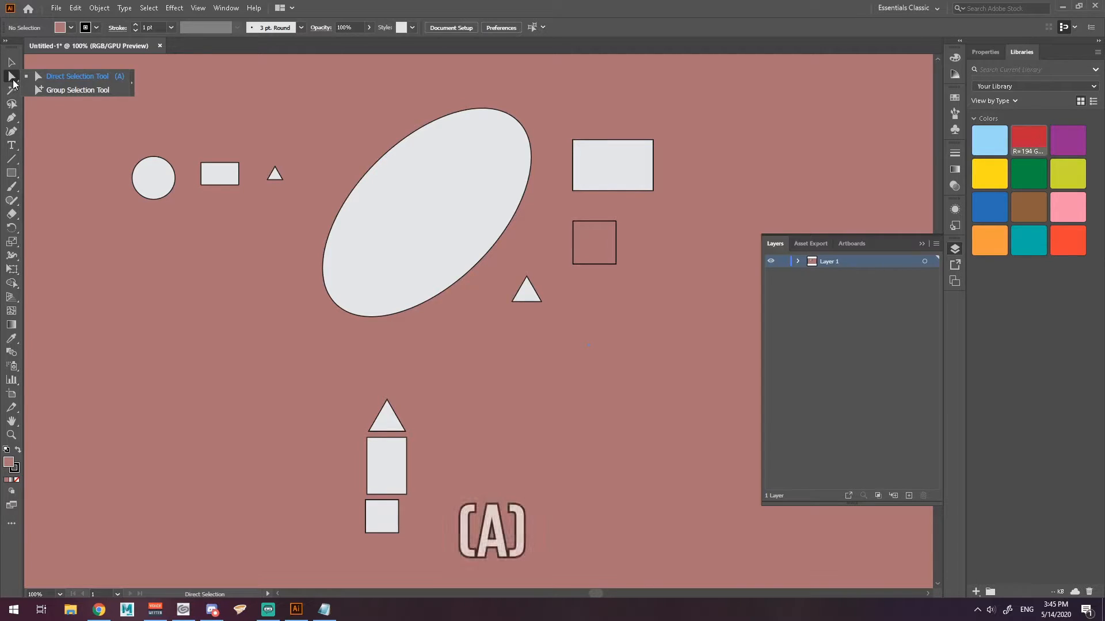
{"action": "left_click", "coordinate": [406, 243]}
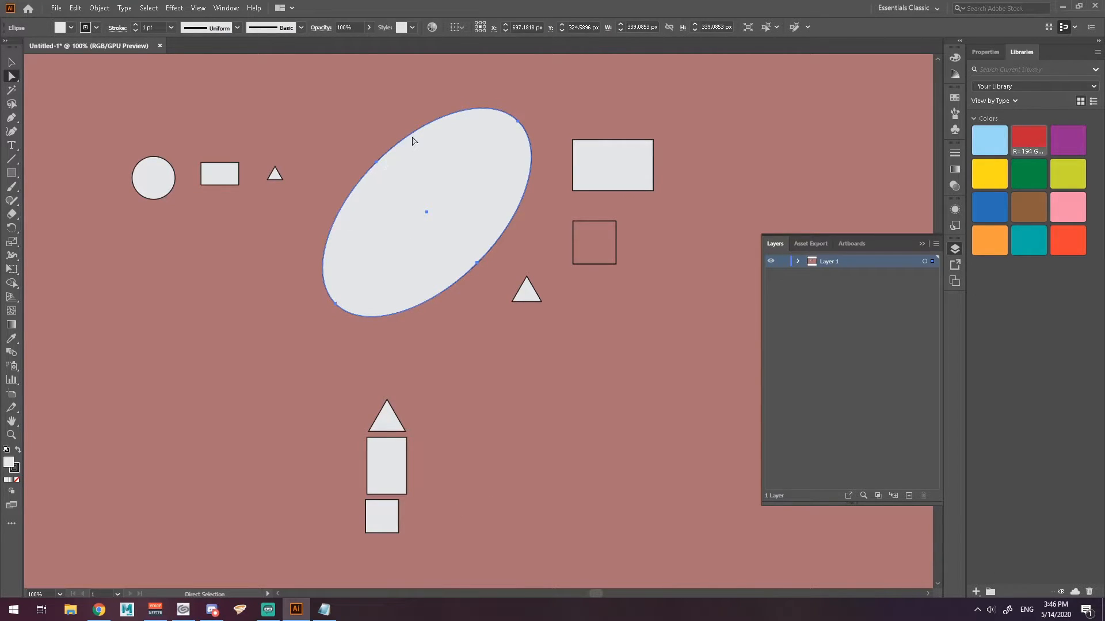
{"action": "scroll", "coordinate": [412, 140], "scroll_direction": "up", "scroll_amount": 2}
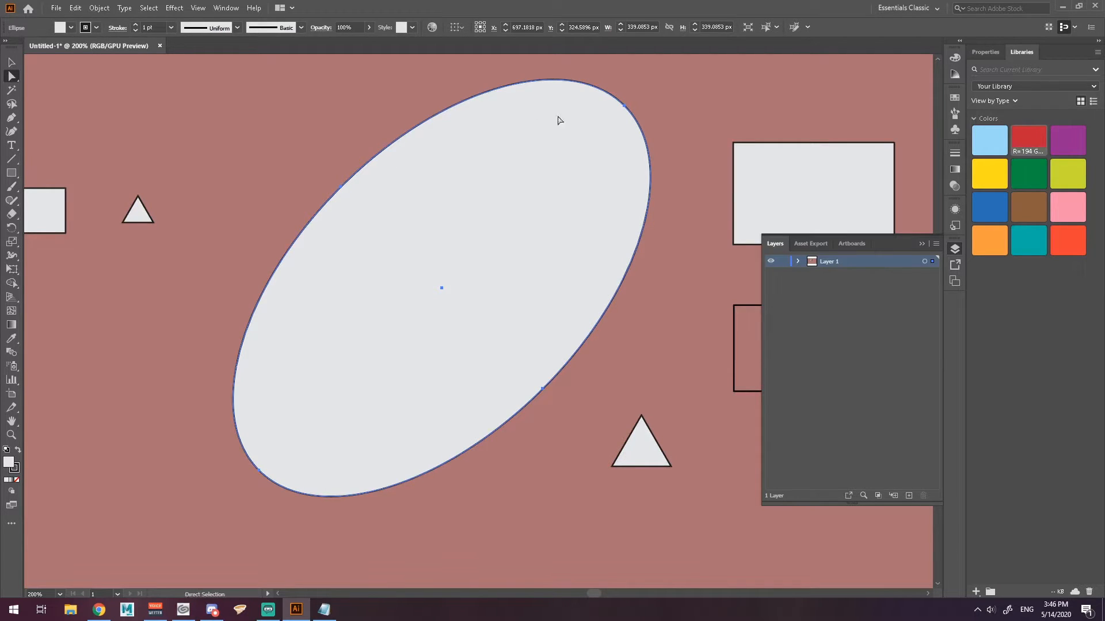
{"action": "left_click", "coordinate": [342, 187]}
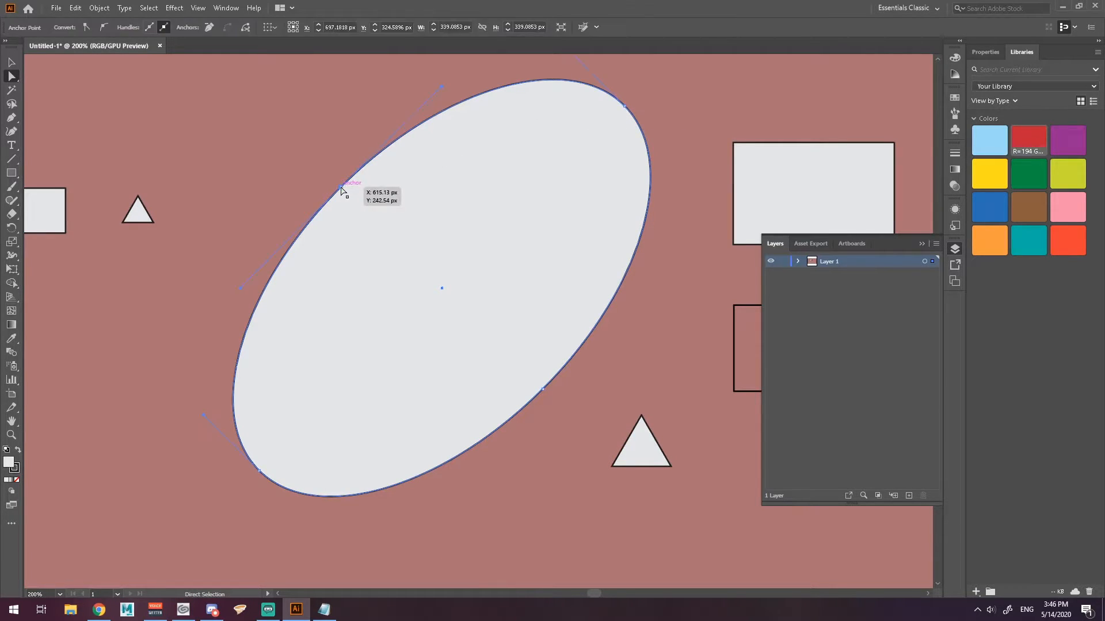
{"action": "left_click", "coordinate": [259, 471]}
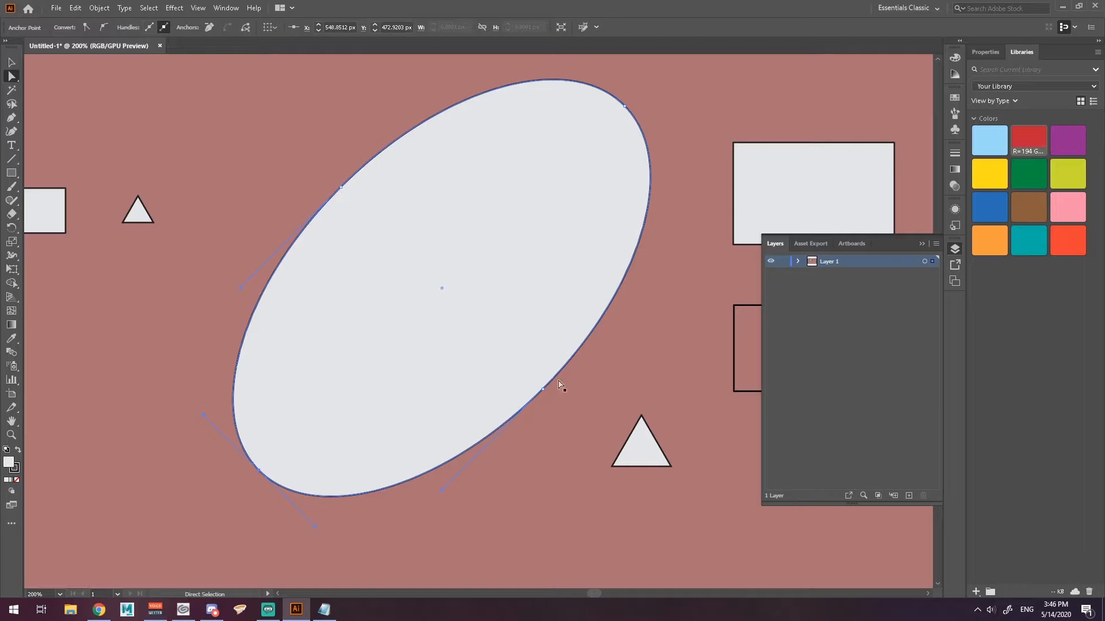
{"action": "left_click", "coordinate": [624, 107]}
Reshape the ellipse by moving three of its anchor points inward and bending the lower-right curve with its handle.
{"action": "scroll", "coordinate": [401, 272], "scroll_direction": "down", "scroll_amount": 2}
{"action": "scroll", "coordinate": [392, 268], "scroll_direction": "up", "scroll_amount": 1}
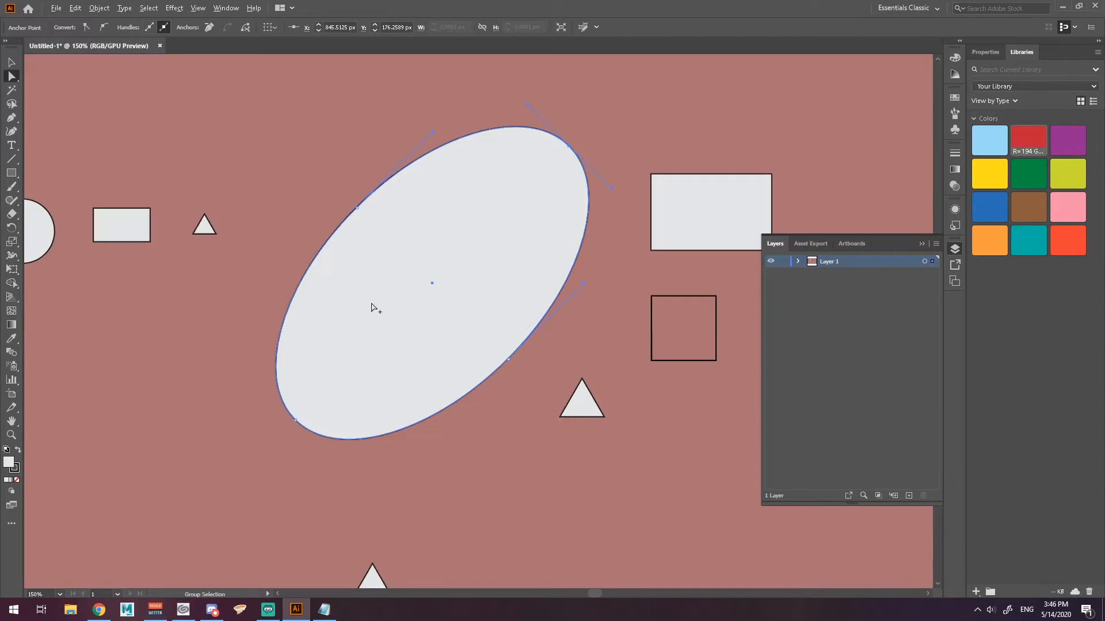
{"action": "left_click_drag", "start_coordinate": [297, 422], "coordinate": [359, 340]}
{"action": "left_click_drag", "start_coordinate": [358, 208], "coordinate": [432, 183]}
{"action": "left_click_drag", "start_coordinate": [569, 150], "coordinate": [520, 216]}
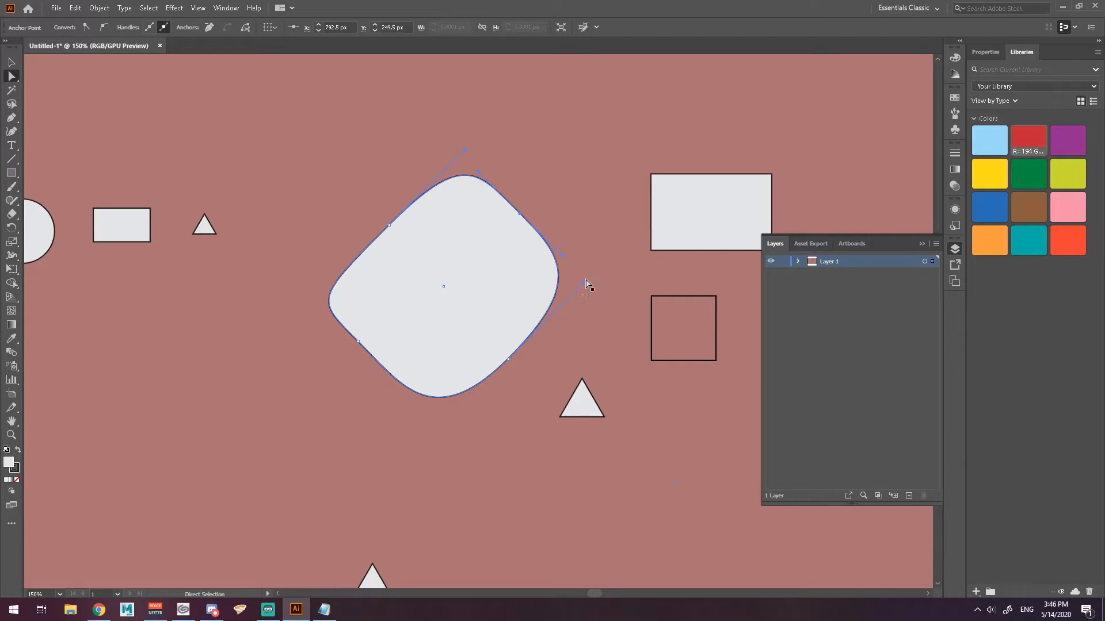
{"action": "left_click_drag", "start_coordinate": [582, 283], "coordinate": [569, 339]}
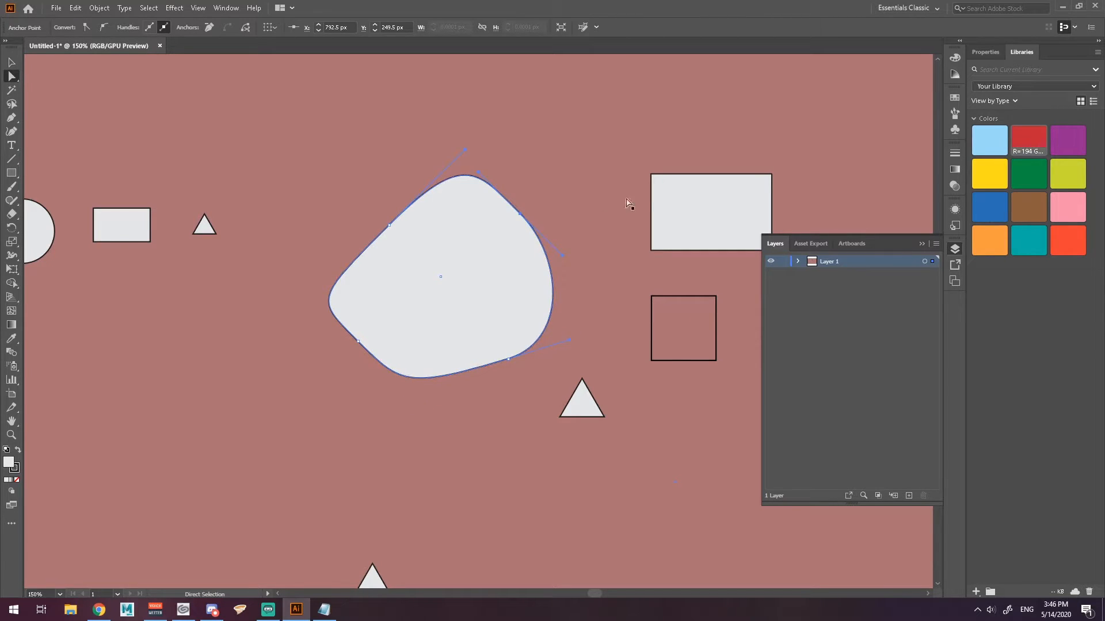
Round the corners of the rectangle right of the ellipse and pull several anchor points outward into an irregular shape.
{"action": "left_click", "coordinate": [656, 184]}
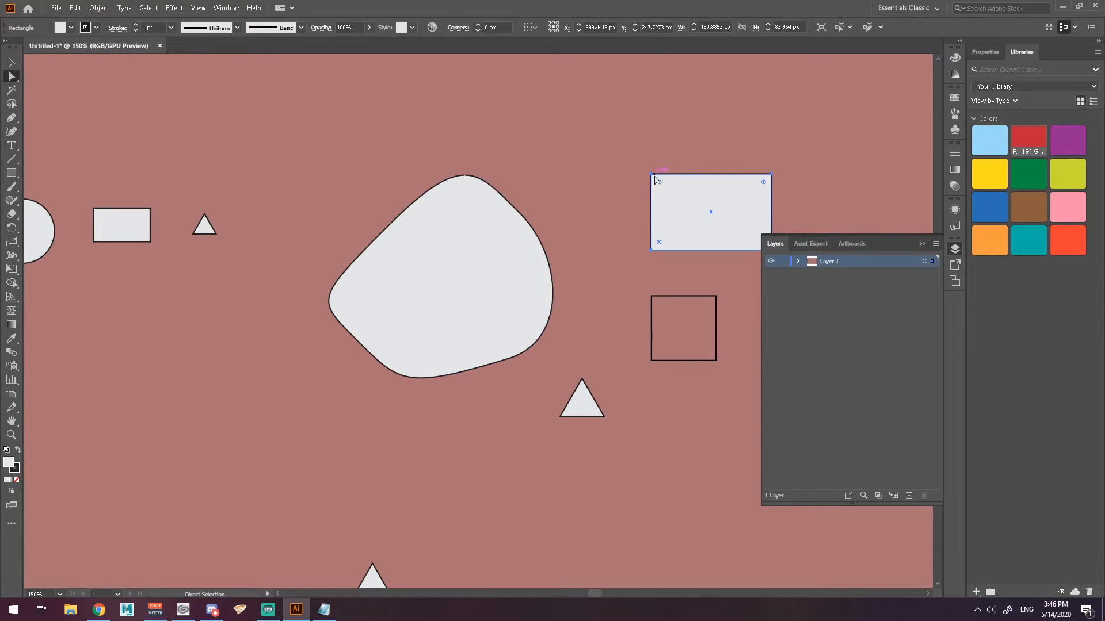
{"action": "left_click_drag", "start_coordinate": [658, 188], "coordinate": [513, 168]}
{"action": "left_click_drag", "start_coordinate": [584, 168], "coordinate": [619, 115]}
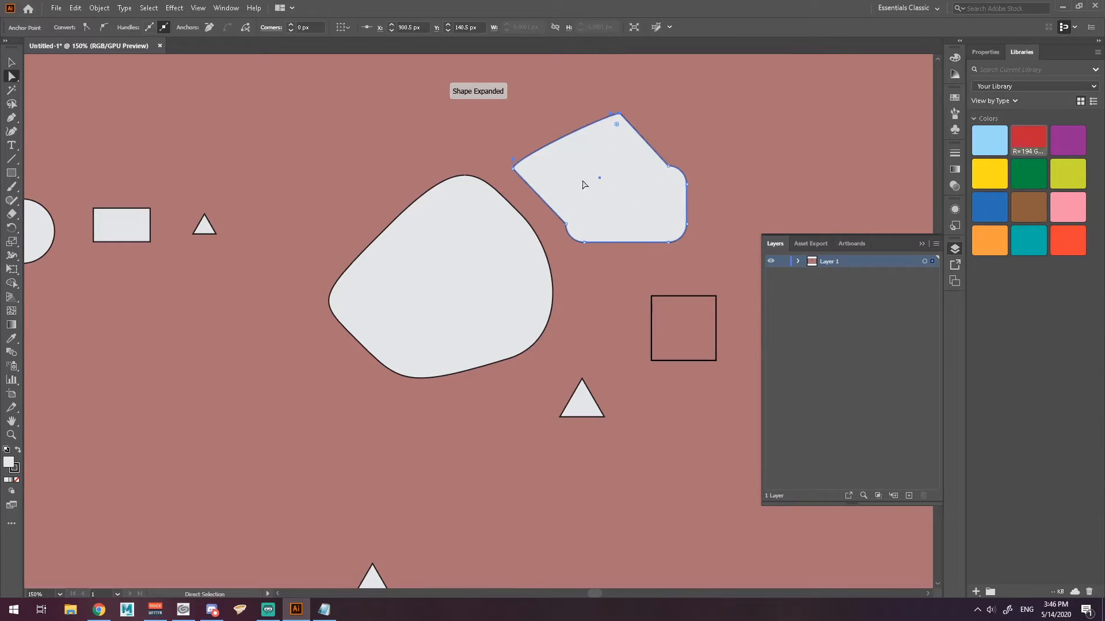
{"action": "left_click_drag", "start_coordinate": [583, 243], "coordinate": [585, 249]}
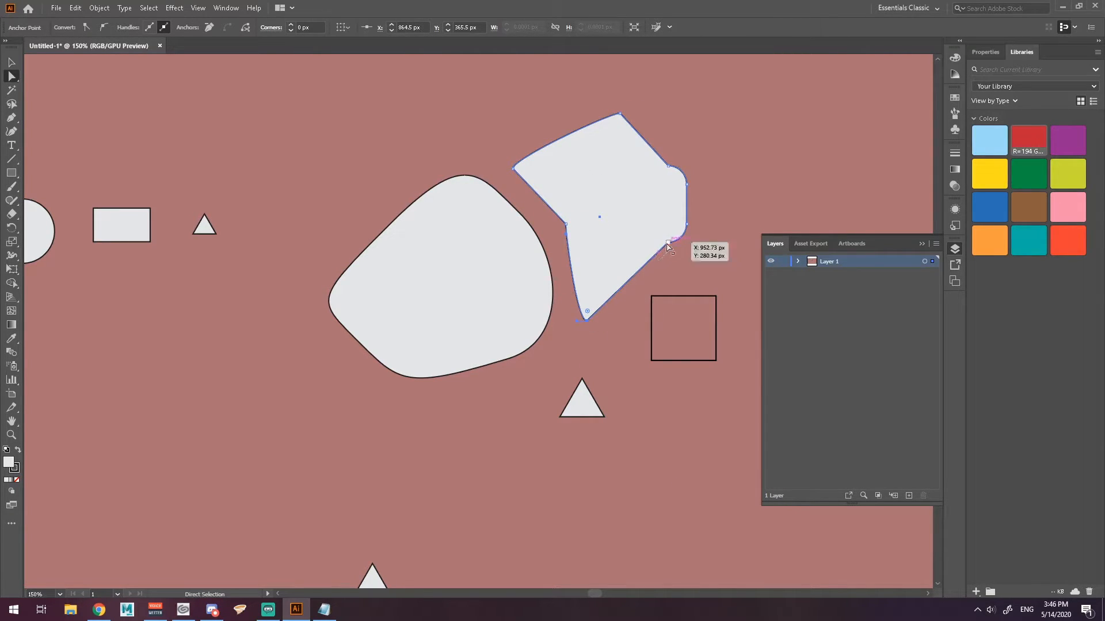
Round all corners of the unfilled square, and round the small triangle below it into a circle with its corner handle.
{"action": "left_click", "coordinate": [665, 315]}
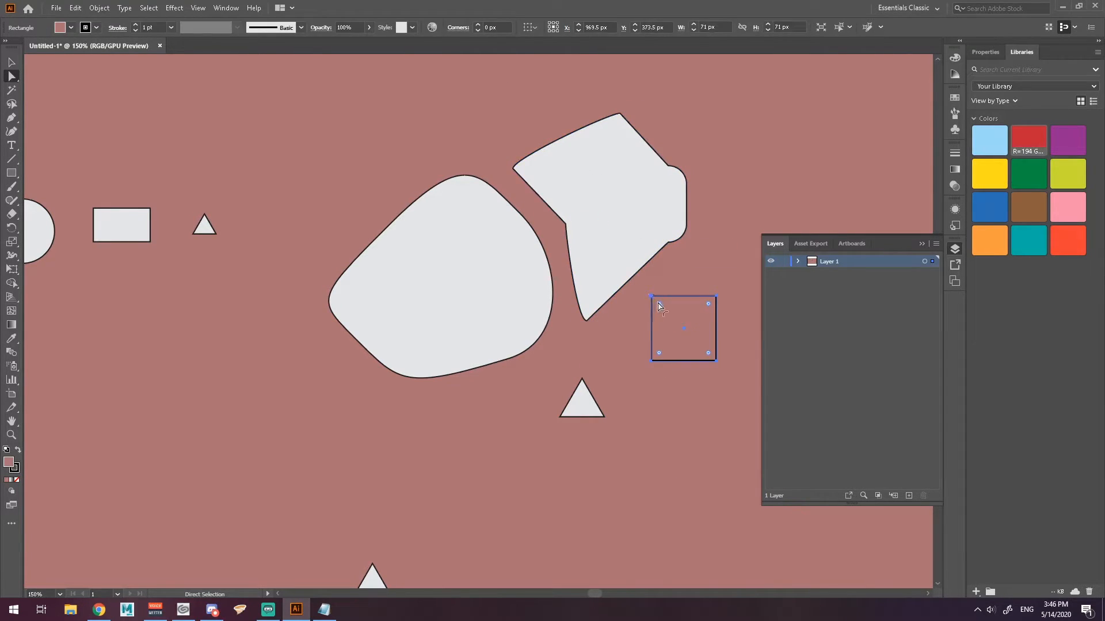
{"action": "mouse_move", "coordinate": [658, 304]}
{"action": "left_mouse_down"}
{"action": "mouse_move", "coordinate": [671, 314]}
{"action": "mouse_move", "coordinate": [651, 298]}
{"action": "mouse_move", "coordinate": [691, 322]}
{"action": "mouse_move", "coordinate": [664, 317]}
{"action": "left_mouse_up"}
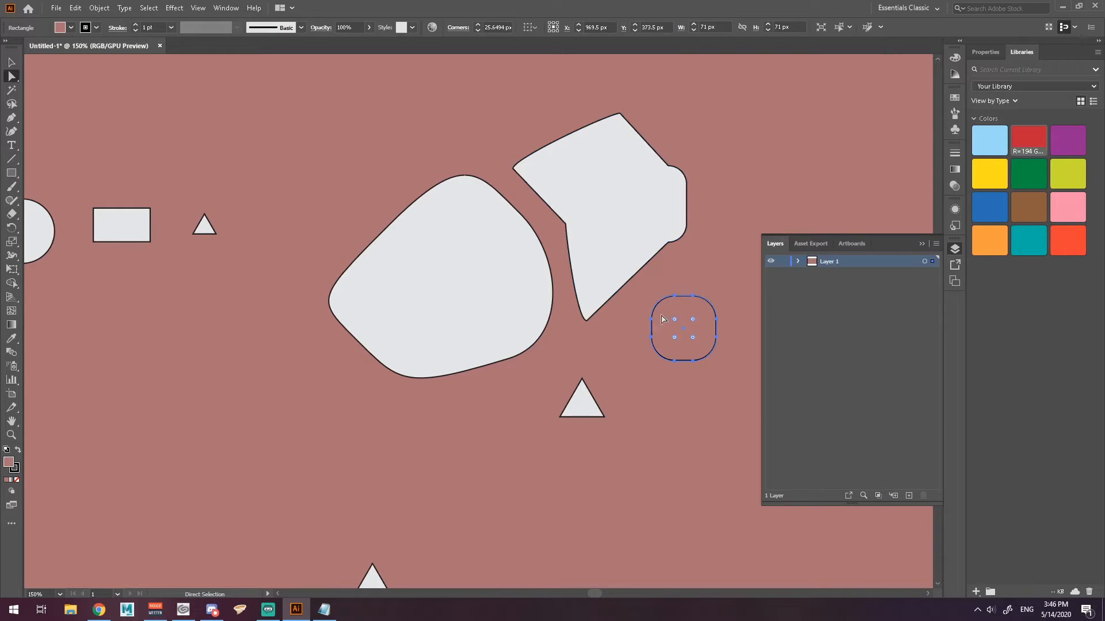
{"action": "left_click", "coordinate": [581, 397]}
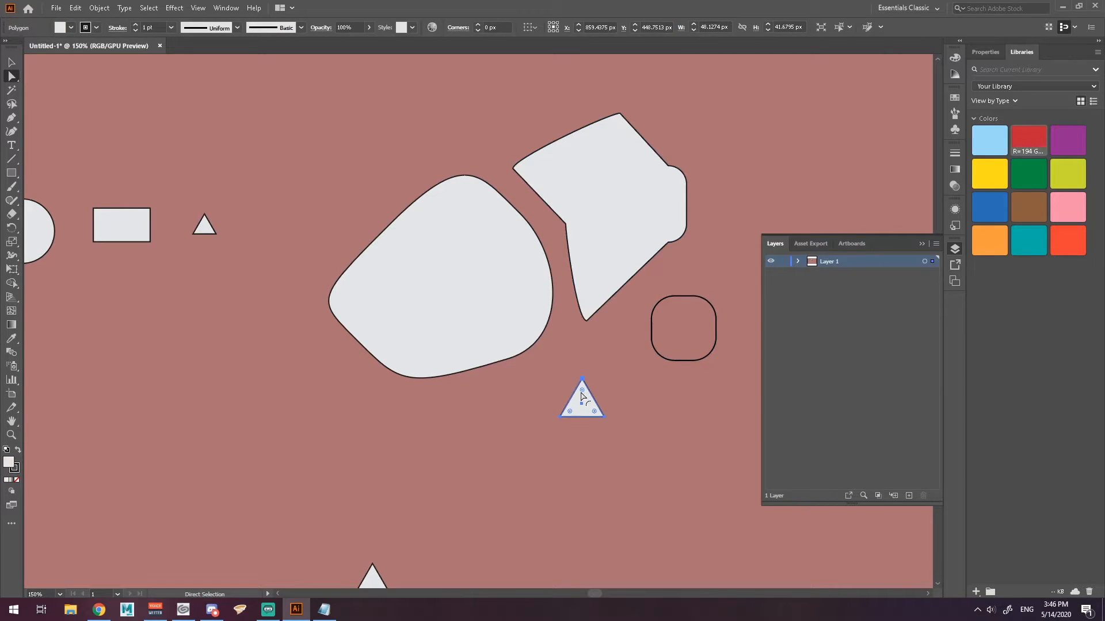
{"action": "left_click_drag", "start_coordinate": [582, 394], "coordinate": [582, 405]}
Stretch the small triangle beside the rectangle by pulling its corners out toward the large reshaped ellipse.
{"action": "left_click", "coordinate": [209, 230]}
{"action": "left_click_drag", "start_coordinate": [217, 236], "coordinate": [328, 297]}
{"action": "left_click_drag", "start_coordinate": [209, 217], "coordinate": [247, 154]}
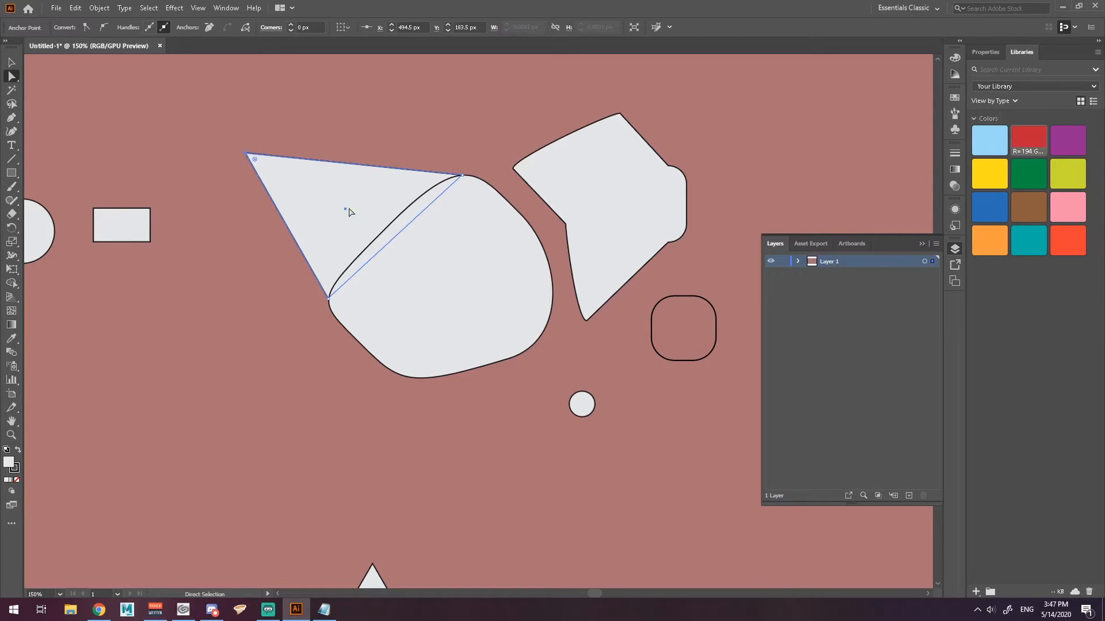
Shift the stretched triangle slightly up and left, and set its stroke weight to 12 pt.
{"action": "left_click", "coordinate": [386, 227]}
{"action": "left_click_drag", "start_coordinate": [386, 225], "coordinate": [378, 218]}
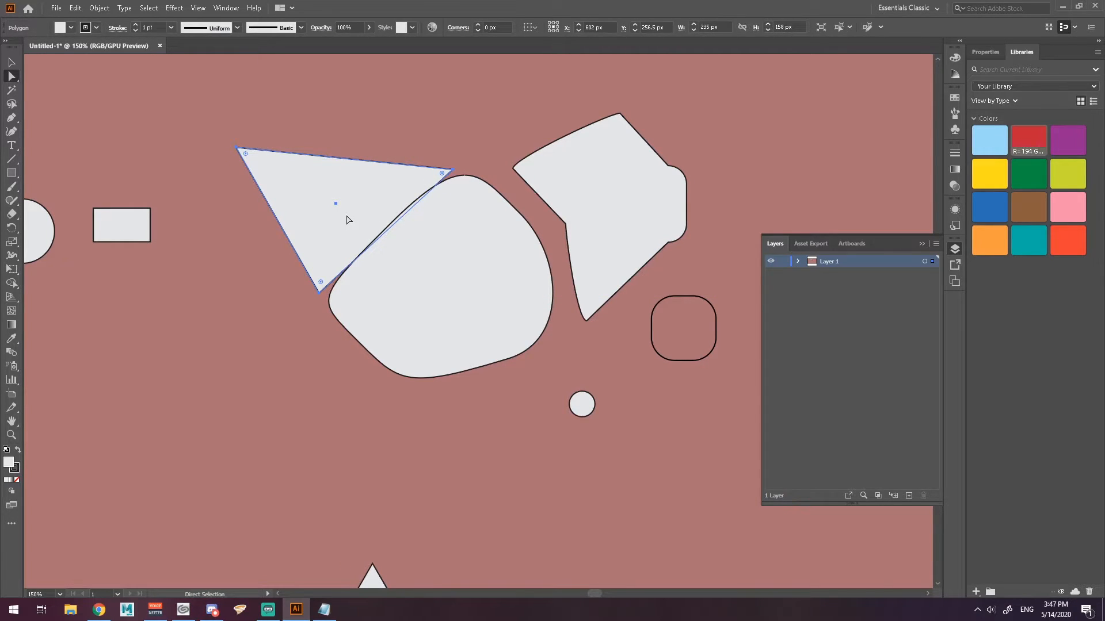
{"action": "left_click", "coordinate": [135, 25]}
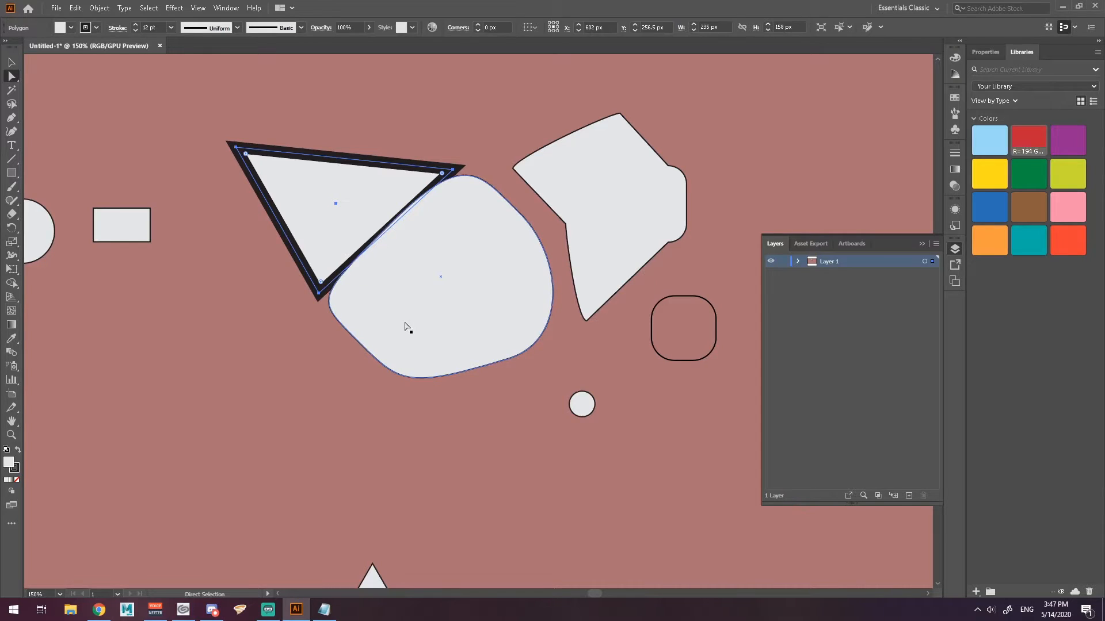
Draw a circle with the Shaper tool in the empty area between the large blob and the triangle stack.
{"action": "key", "text": "ctrl+0"}
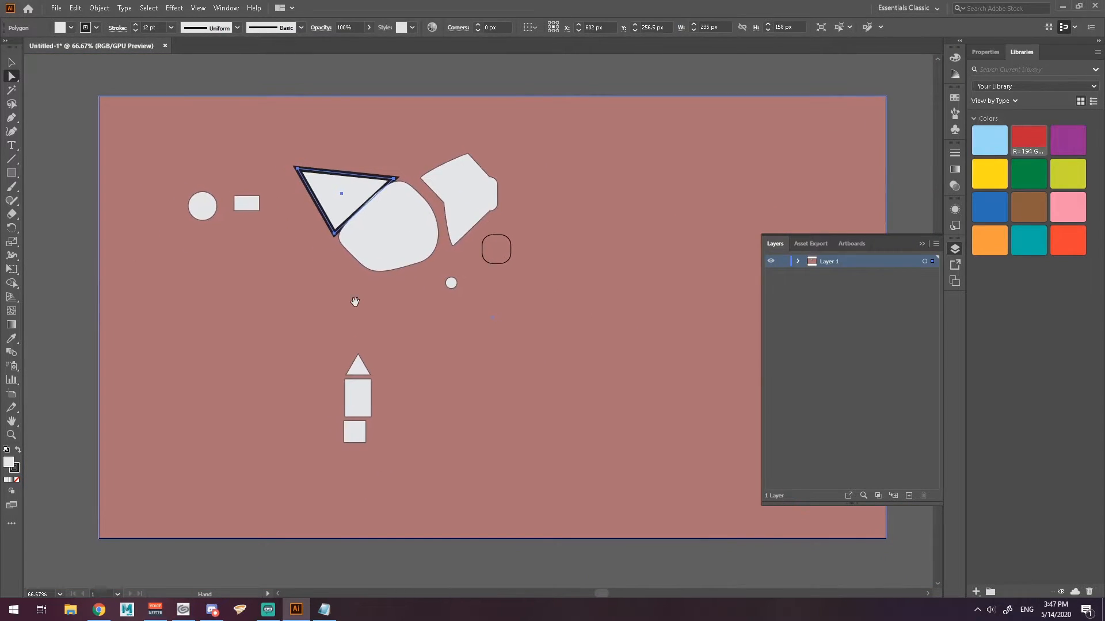
{"action": "scroll", "coordinate": [352, 301], "scroll_direction": "up", "scroll_amount": 2}
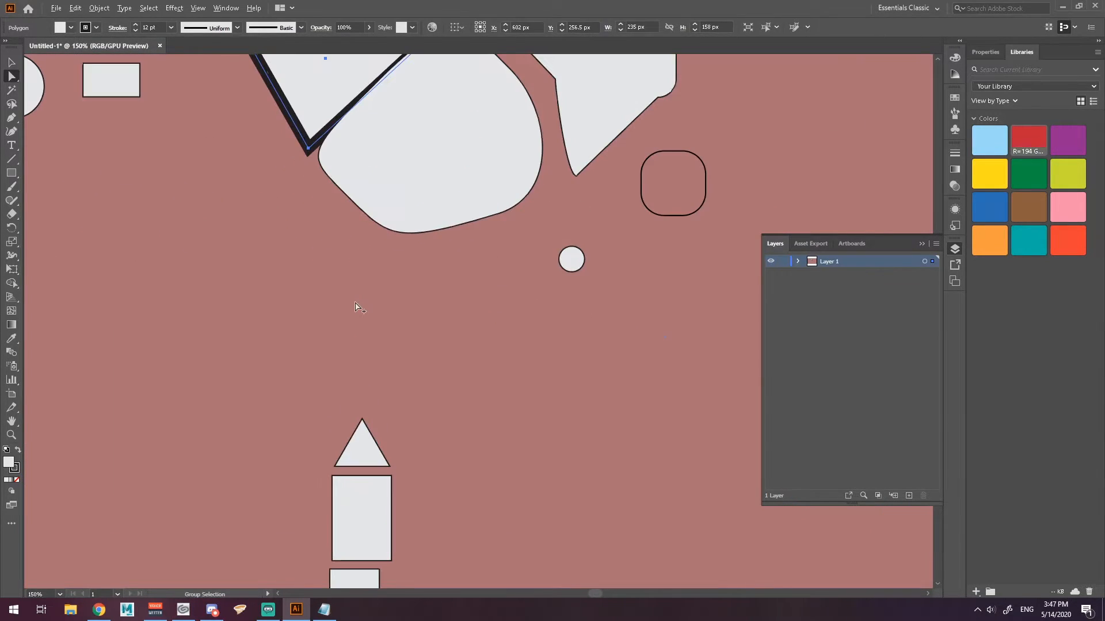
{"action": "left_click", "coordinate": [11, 202]}
{"action": "mouse_move", "coordinate": [464, 283]}
{"action": "left_mouse_down"}
{"action": "mouse_move", "coordinate": [412, 314]}
{"action": "mouse_move", "coordinate": [409, 377]}
{"action": "mouse_move", "coordinate": [448, 374]}
{"action": "mouse_move", "coordinate": [475, 355]}
{"action": "mouse_move", "coordinate": [476, 309]}
{"action": "mouse_move", "coordinate": [453, 280]}
{"action": "left_mouse_up"}
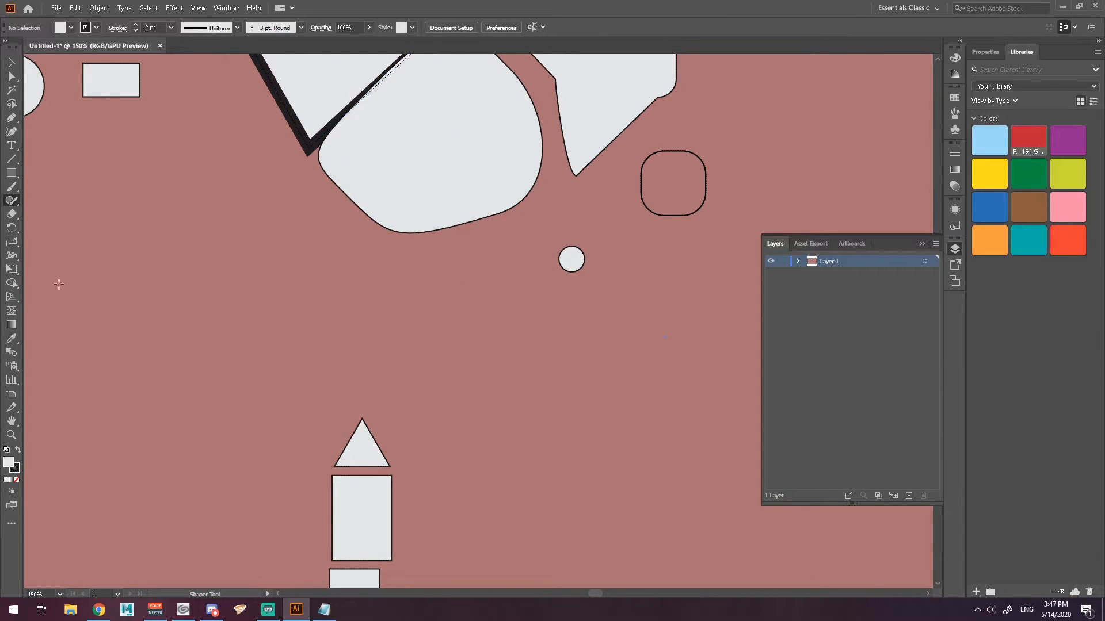
{"action": "mouse_move", "coordinate": [420, 327]}
{"action": "left_mouse_down"}
{"action": "mouse_move", "coordinate": [382, 363]}
{"action": "mouse_move", "coordinate": [418, 403]}
{"action": "left_mouse_up"}
{"action": "left_click_drag", "start_coordinate": [414, 330], "coordinate": [415, 330]}
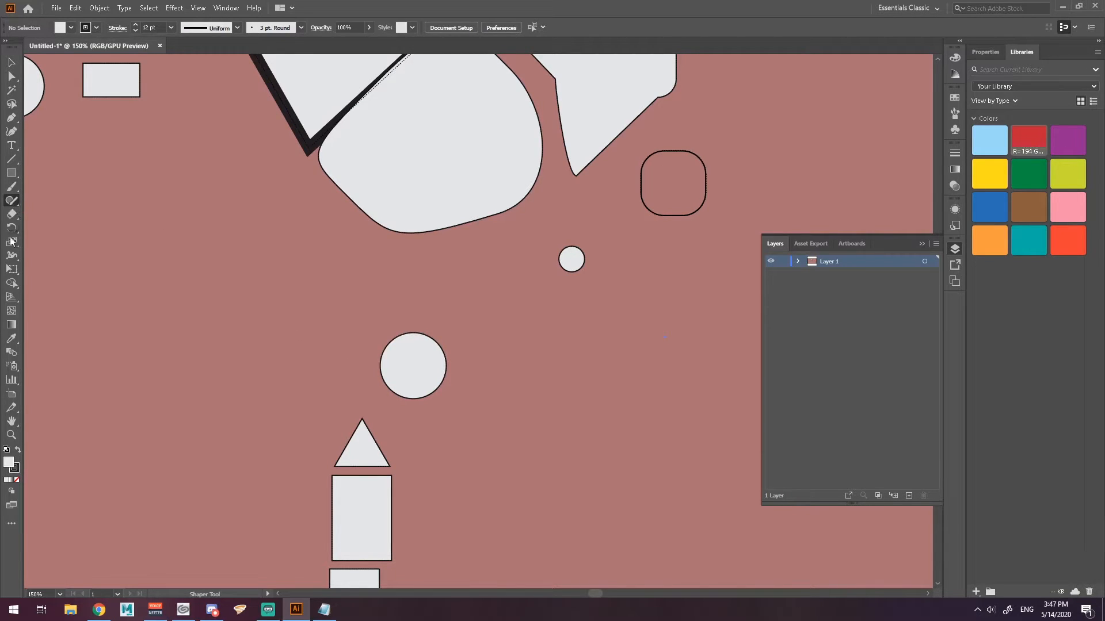
Add two Mesh tool points to the new circle, one in its upper-left area and one in its lower-right area.
{"action": "left_click", "coordinate": [11, 313]}
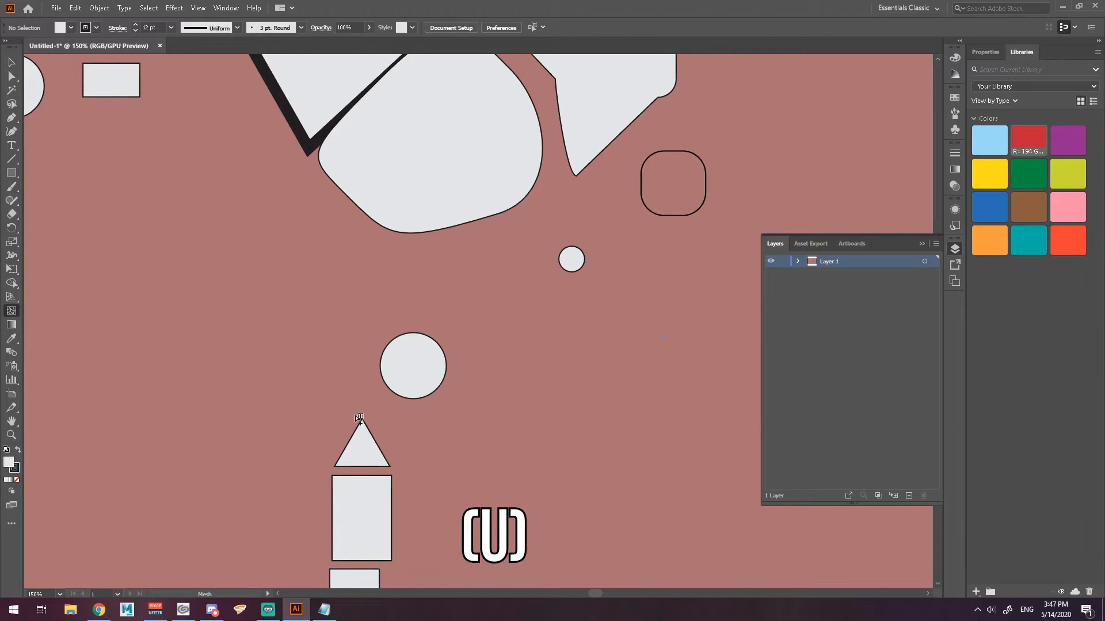
{"action": "scroll", "coordinate": [370, 419], "scroll_direction": "up", "scroll_amount": 2}
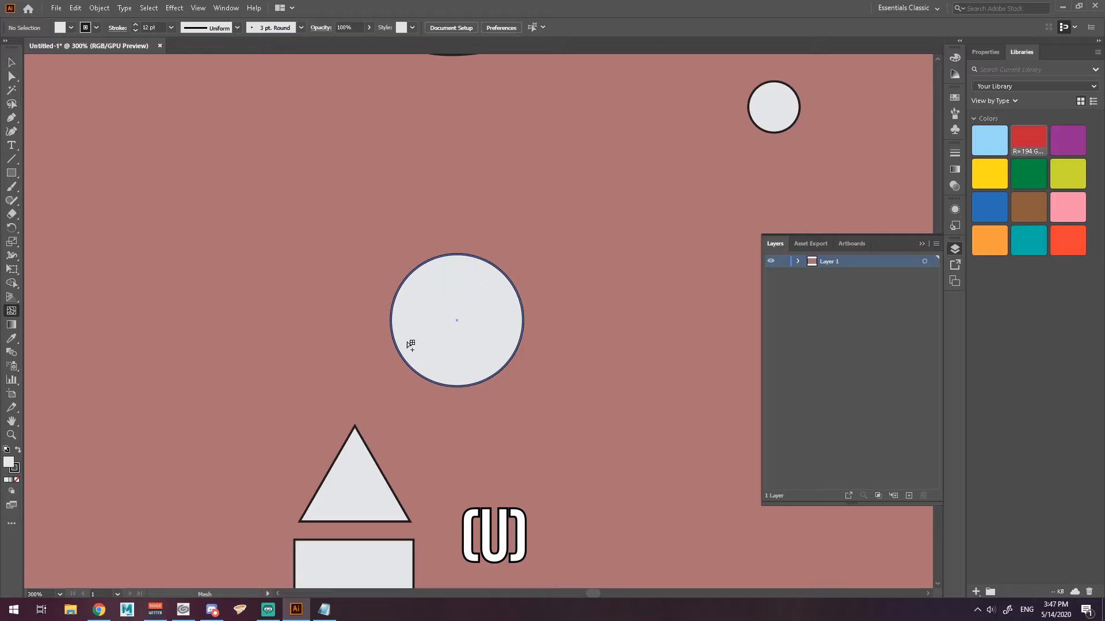
{"action": "left_click", "coordinate": [425, 288]}
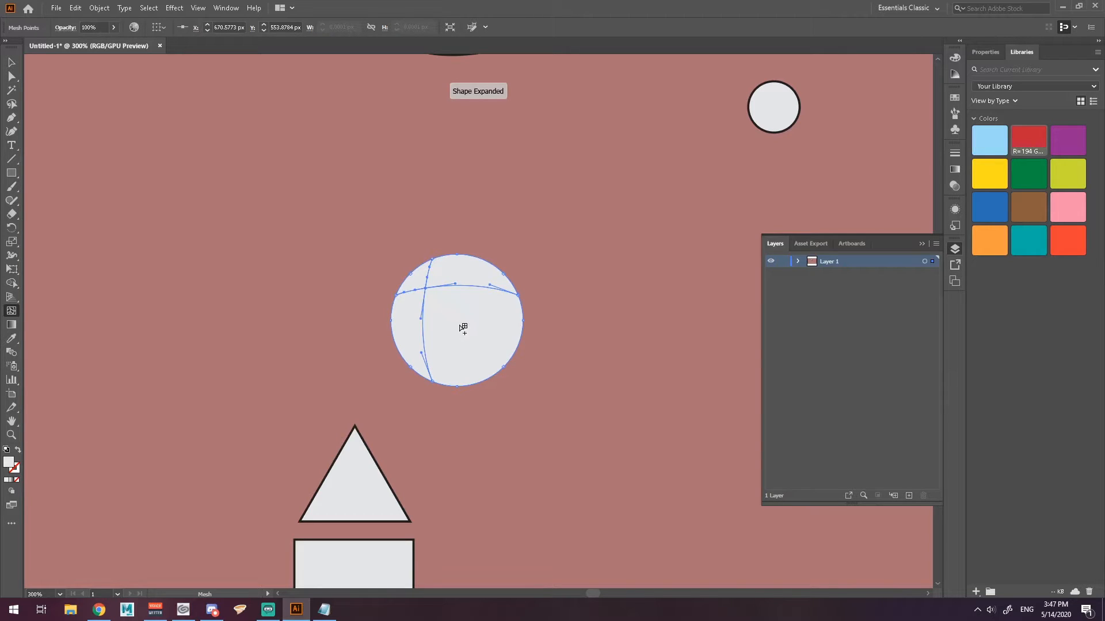
{"action": "left_click", "coordinate": [489, 354]}
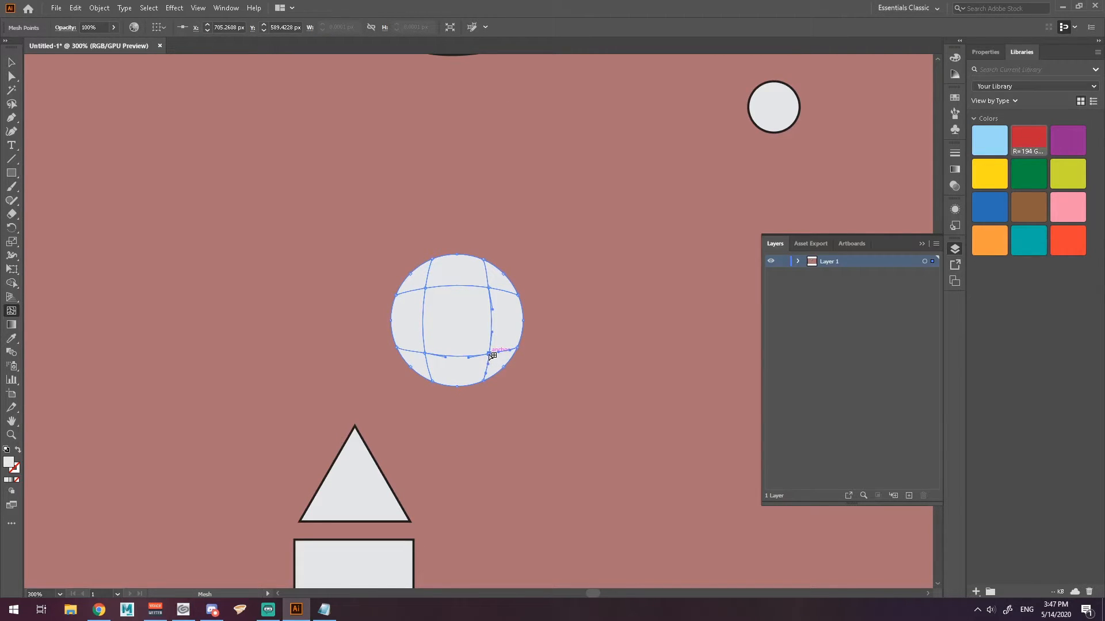
Select individual points of the circle's mesh with the Direct Selection tool to examine them.
{"action": "key", "text": "a"}
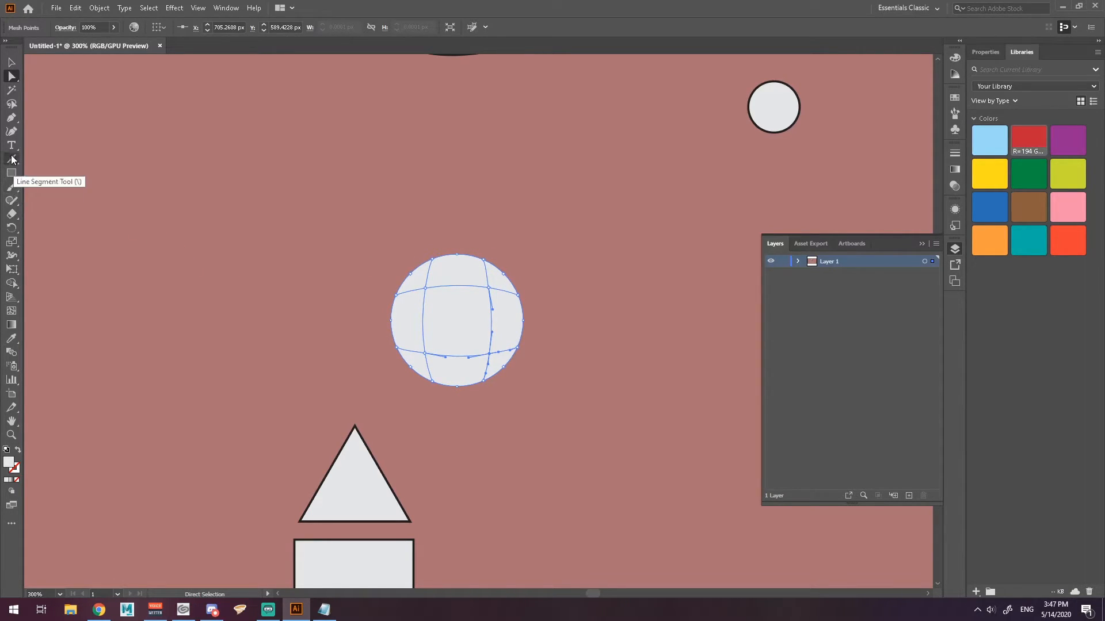
{"action": "left_click", "coordinate": [424, 292]}
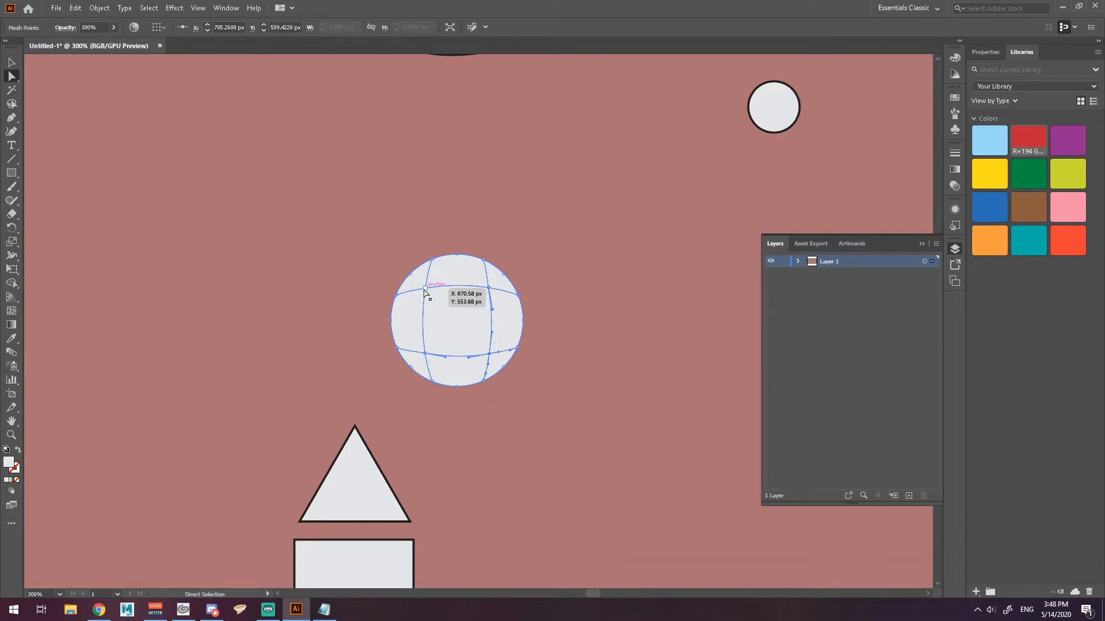
{"action": "left_click", "coordinate": [409, 273]}
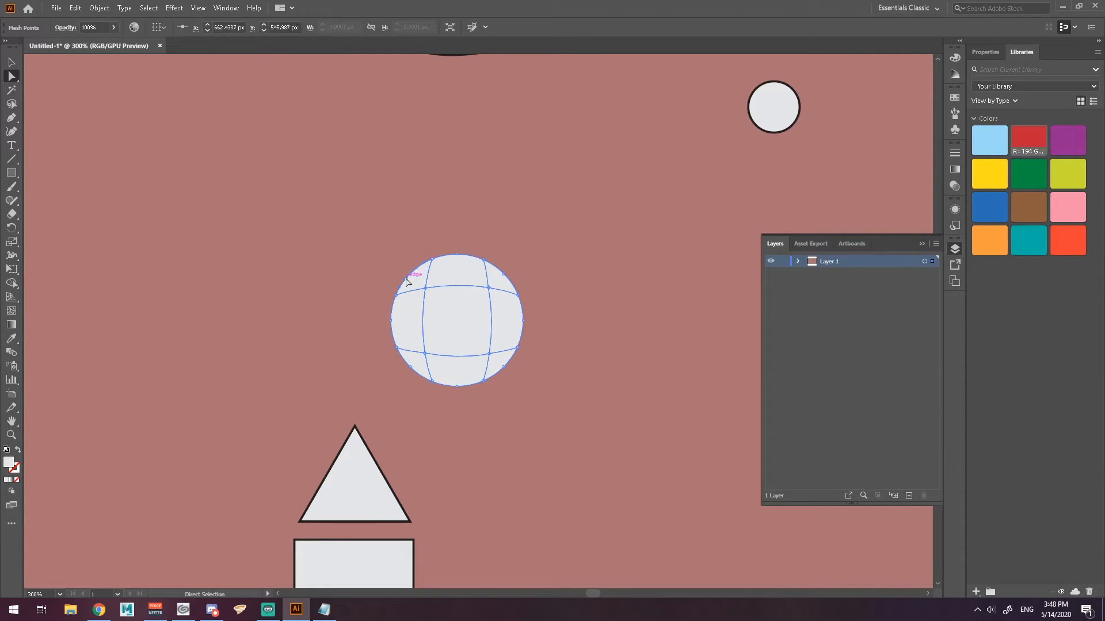
{"action": "left_click", "coordinate": [425, 290]}
Select the whole mesh circle and fill it with the grey colour #aa9f9f.
{"action": "left_click", "coordinate": [11, 62]}
{"action": "left_click", "coordinate": [453, 312]}
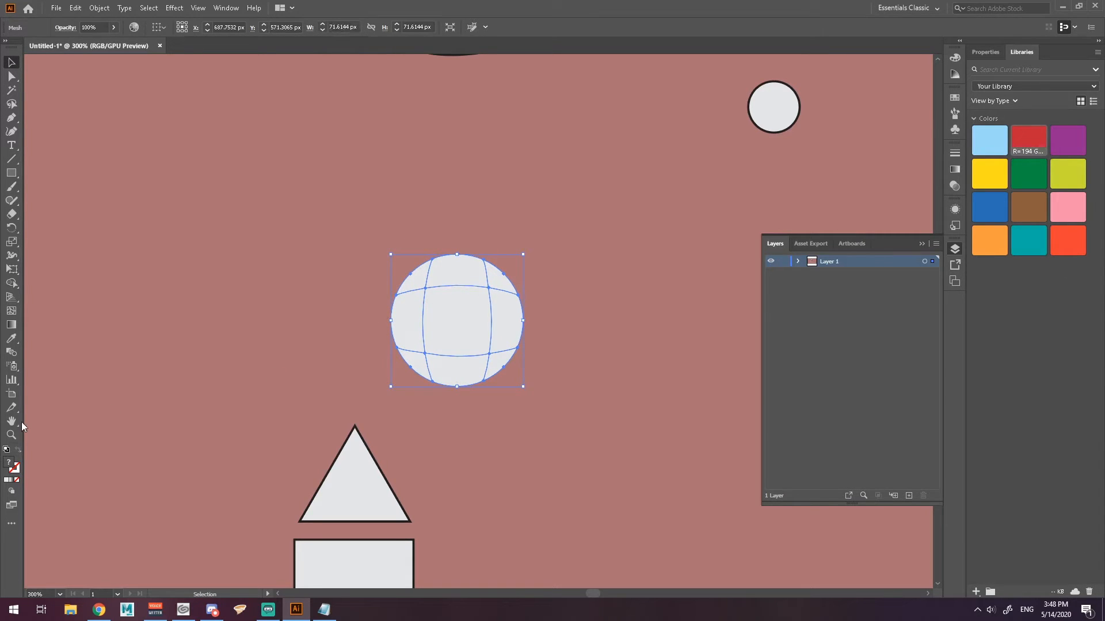
{"action": "double_click", "coordinate": [13, 466]}
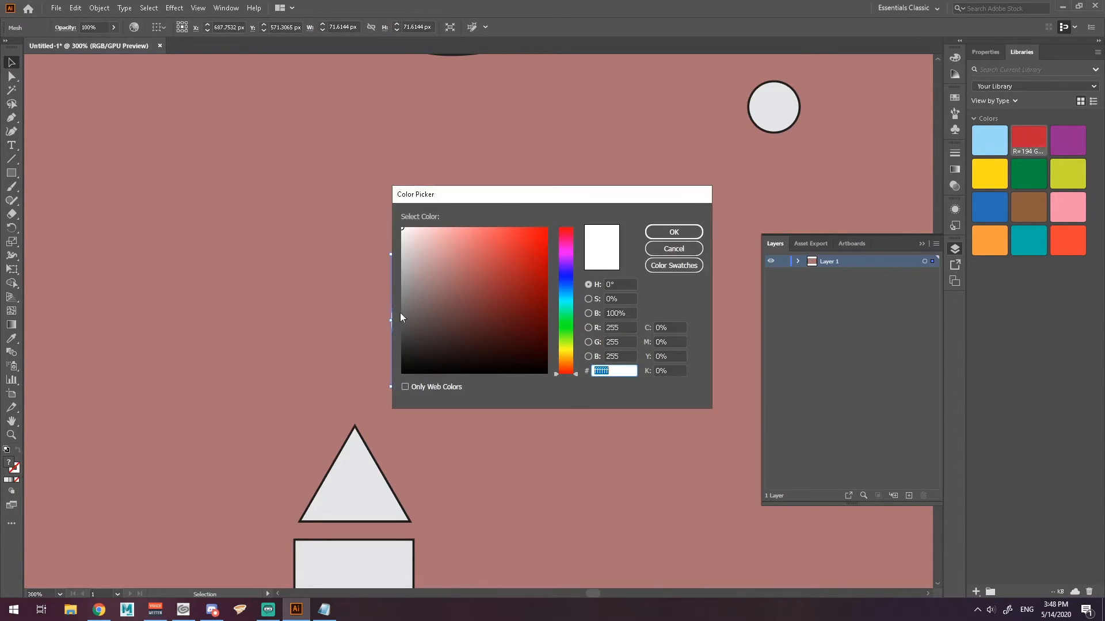
{"action": "left_click", "coordinate": [416, 274]}
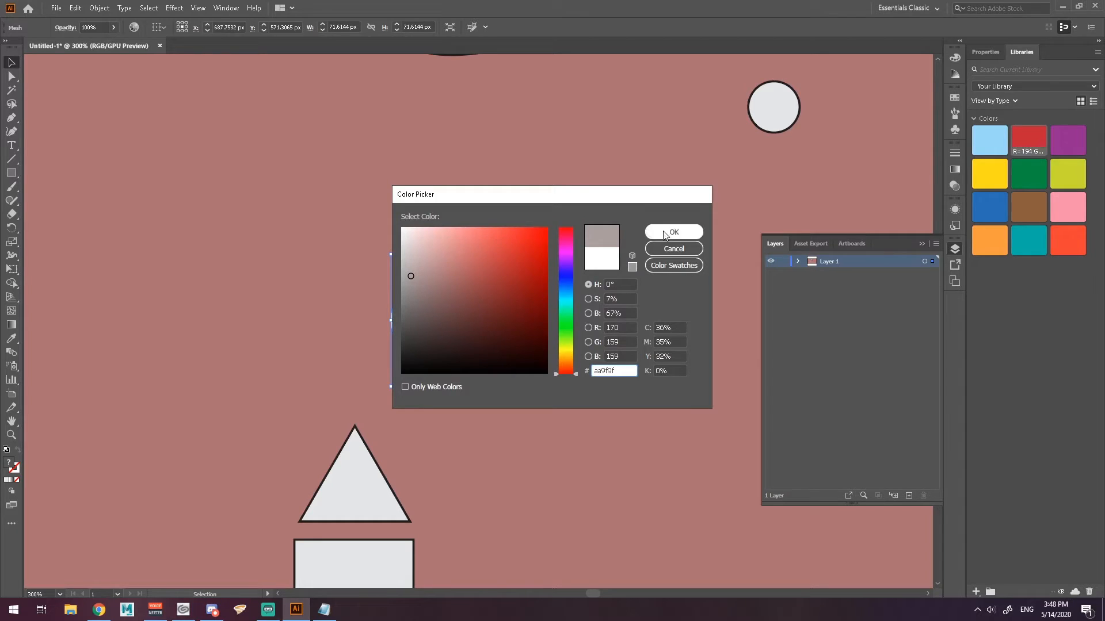
{"action": "left_click", "coordinate": [668, 233]}
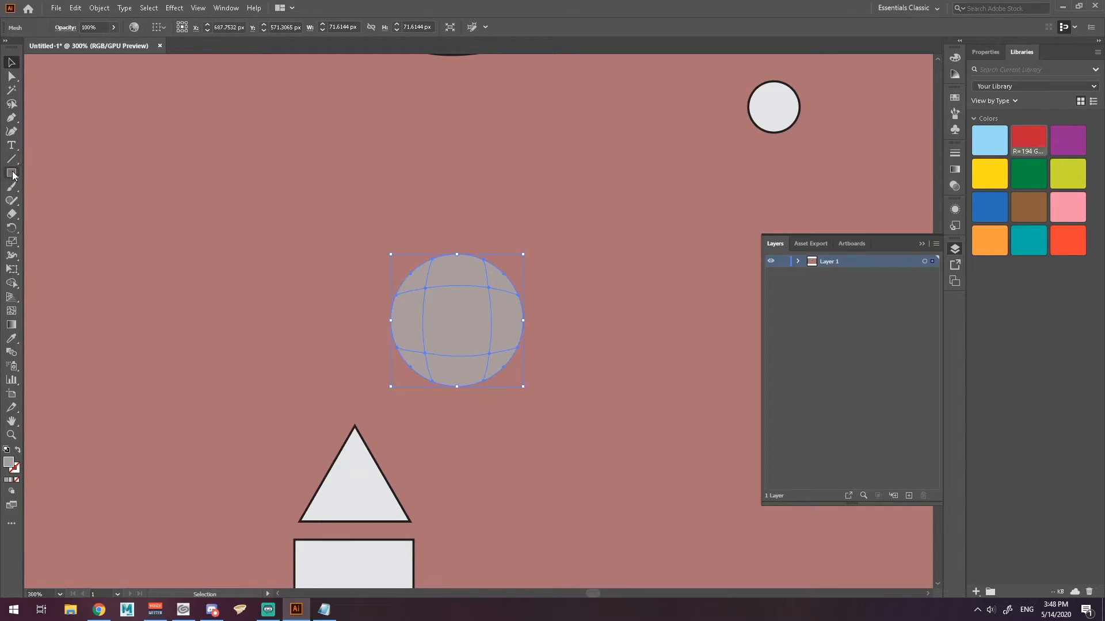
Select the circle's upper-left mesh point and set its fill to the light colour #ede6e6 as a highlight.
{"action": "left_click", "coordinate": [11, 76]}
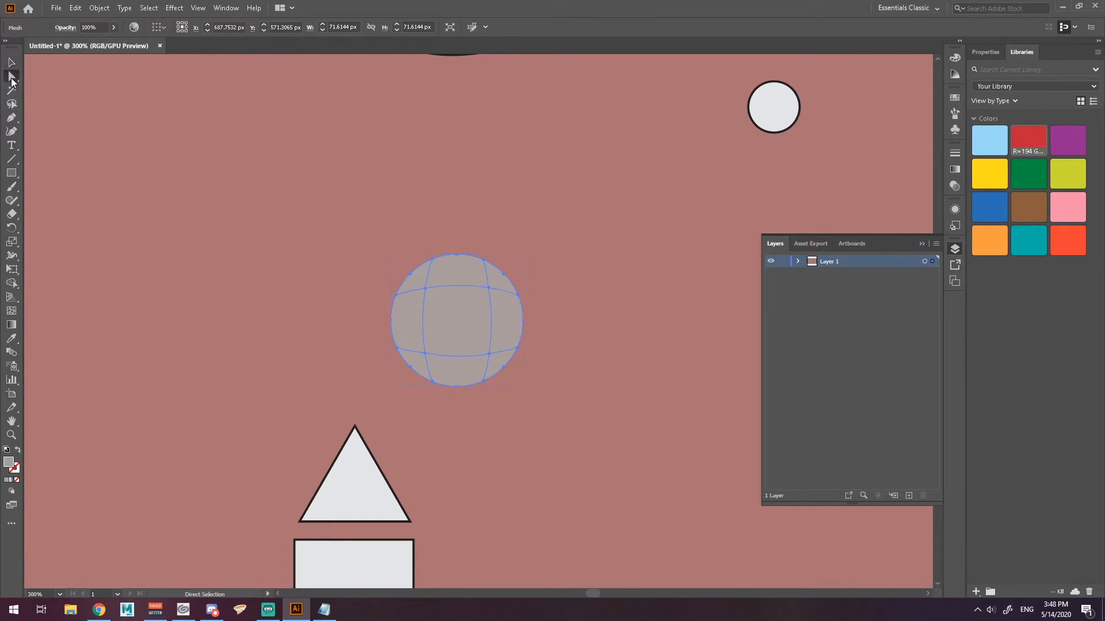
{"action": "left_click", "coordinate": [426, 289]}
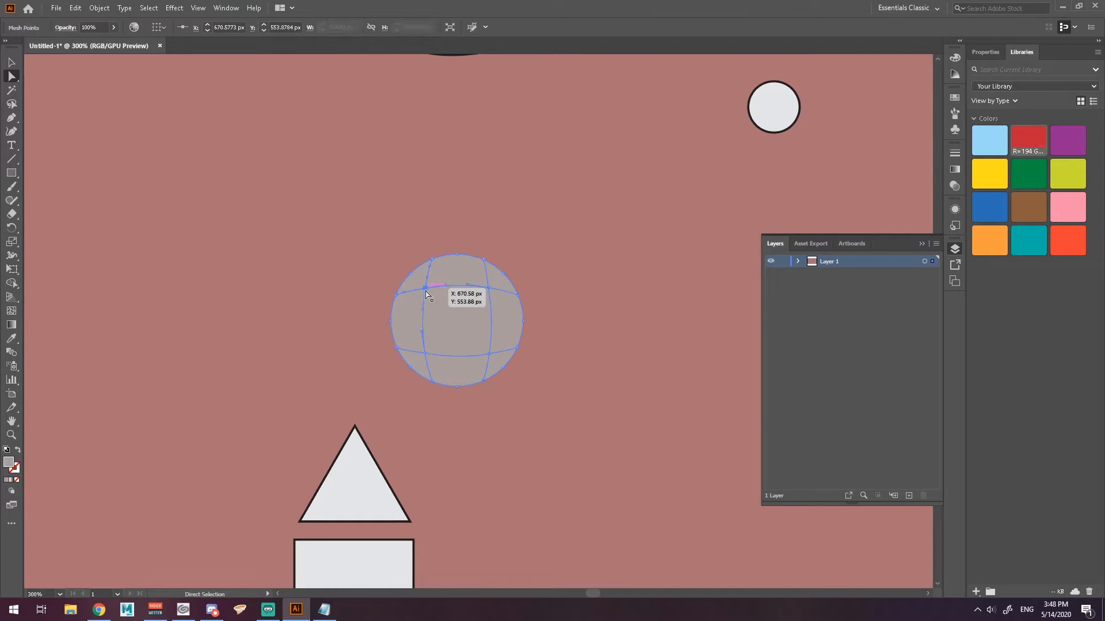
{"action": "double_click", "coordinate": [9, 463]}
{"action": "left_click_drag", "start_coordinate": [408, 234], "coordinate": [406, 237]}
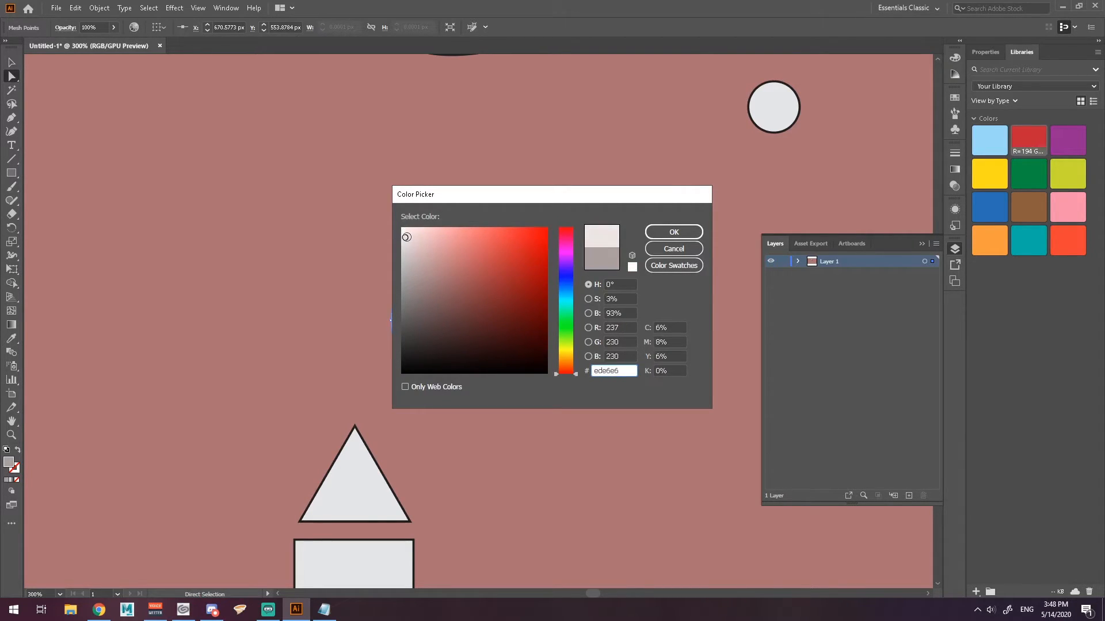
{"action": "left_click", "coordinate": [673, 232]}
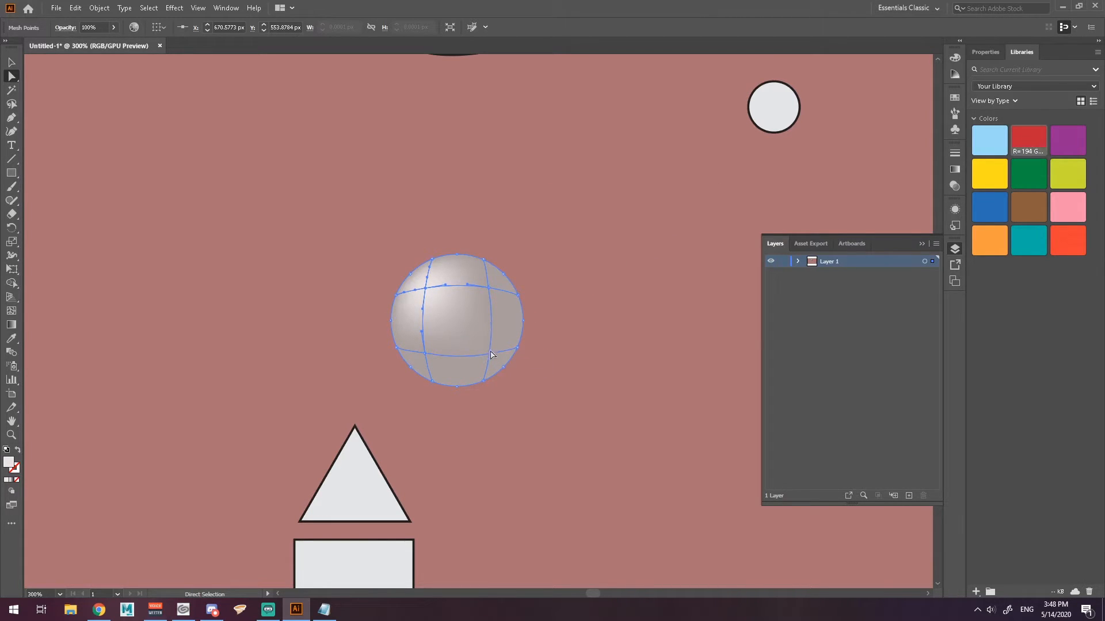
Give the circle's lower-right mesh point a light colour sampled near the upper-left highlight with the Eyedropper, and inspect the shading.
{"action": "left_click", "coordinate": [491, 353]}
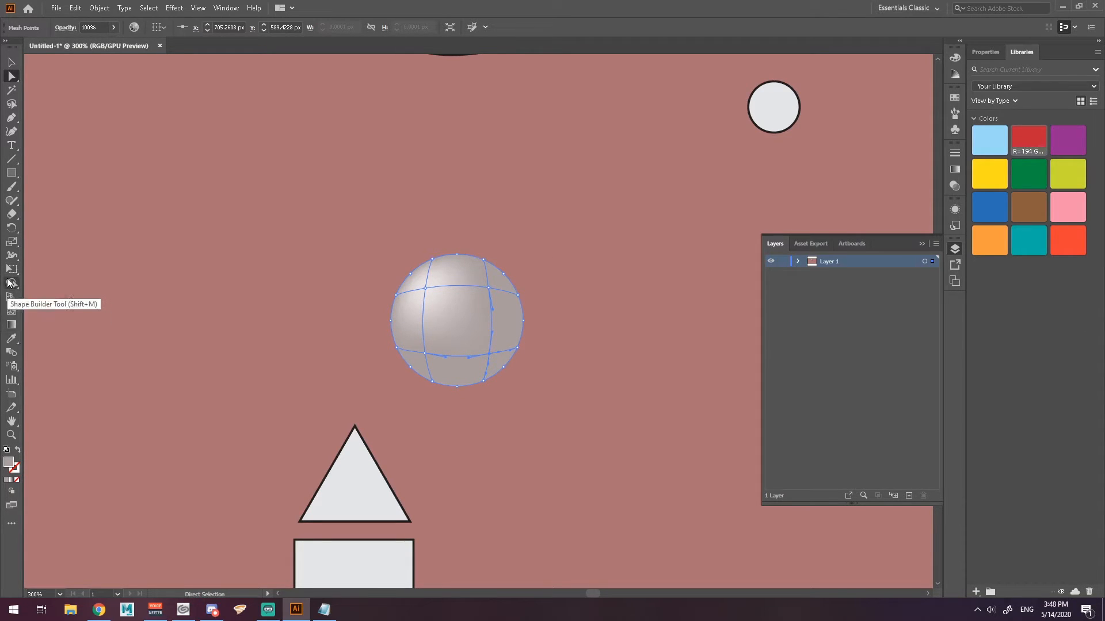
{"action": "left_click", "coordinate": [10, 341]}
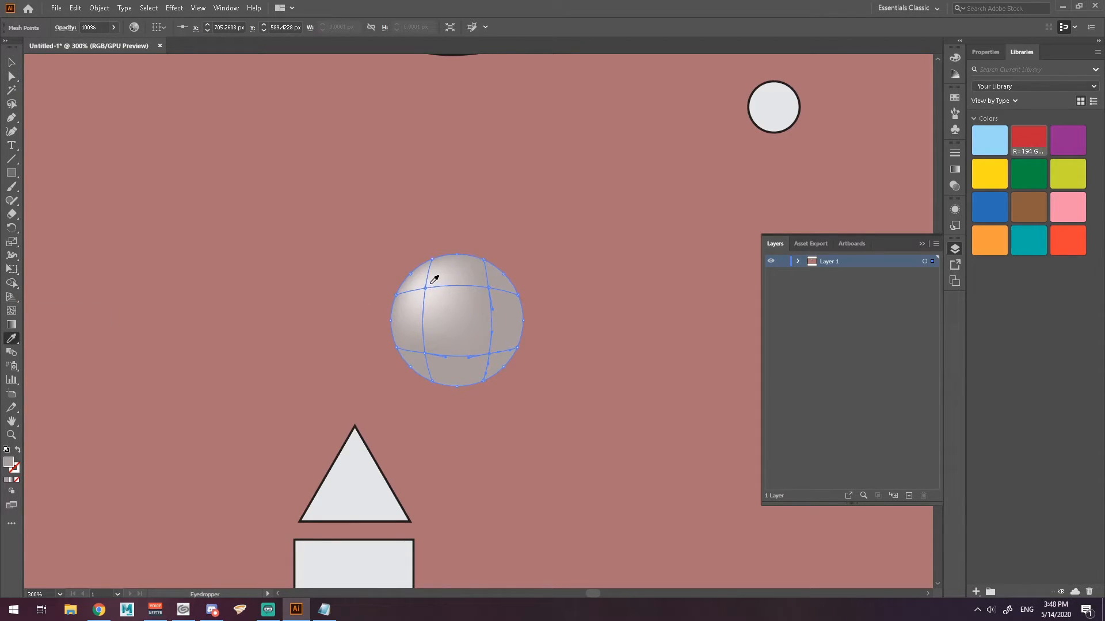
{"action": "left_click", "coordinate": [432, 282]}
{"action": "left_click", "coordinate": [12, 62]}
{"action": "left_click", "coordinate": [614, 240]}
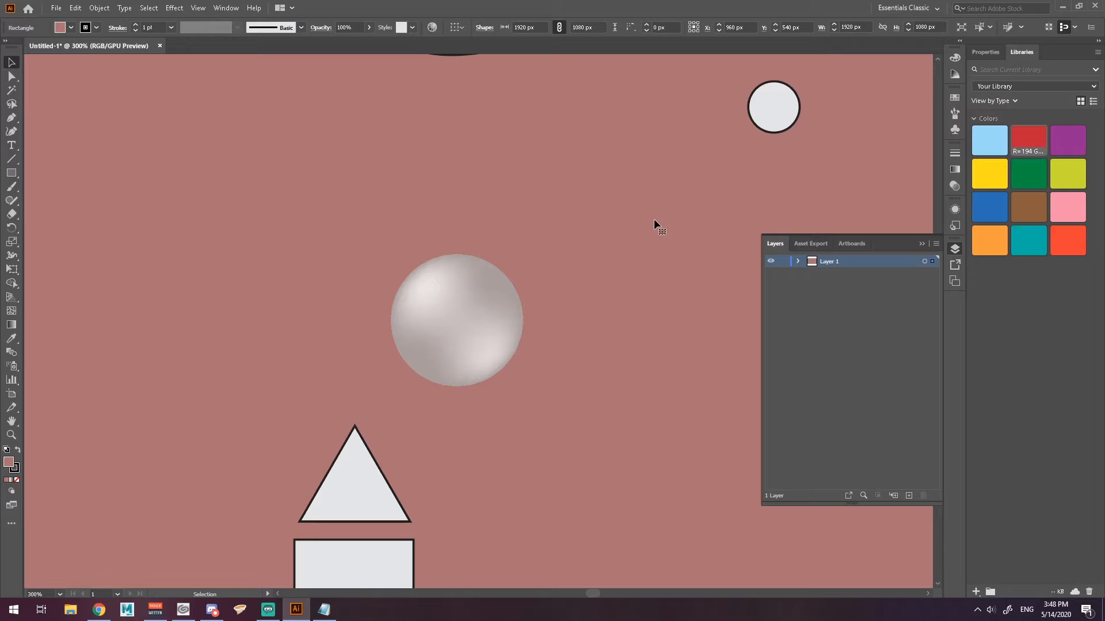
{"action": "left_click", "coordinate": [452, 317]}
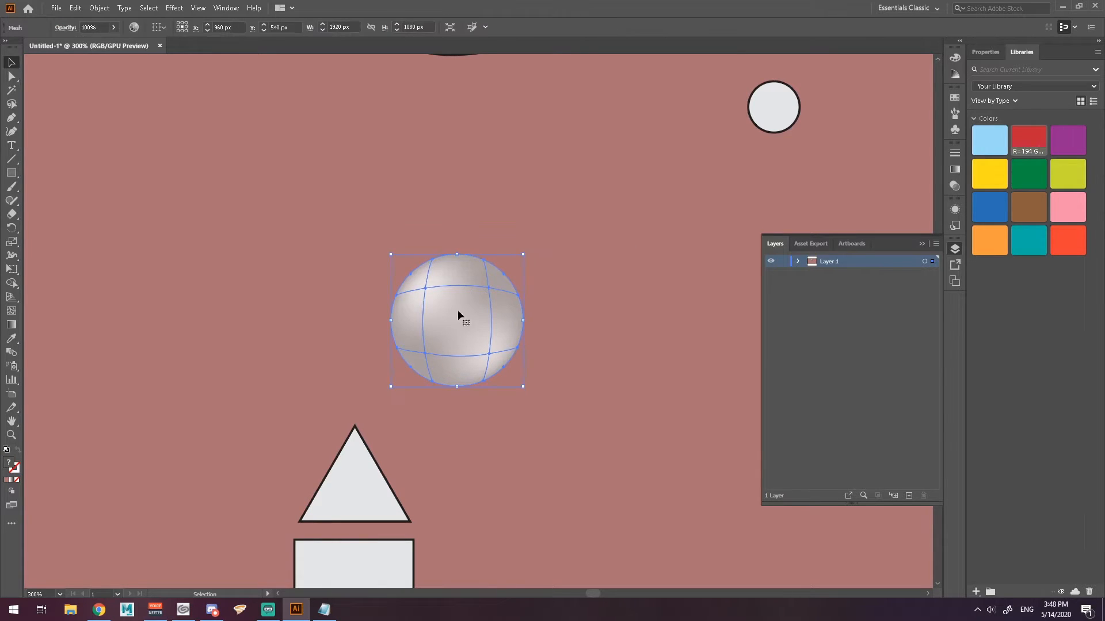
Draw a wide flat ellipse beneath the sphere with the Shaper tool and add a mesh point near its upper edge.
{"action": "left_click", "coordinate": [12, 200]}
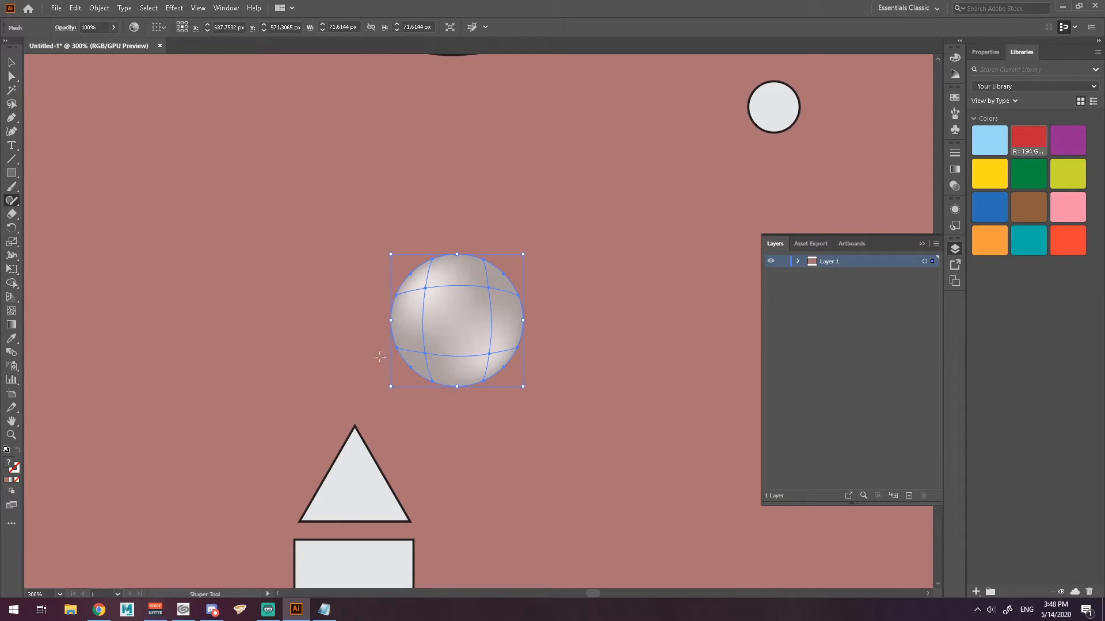
{"action": "mouse_move", "coordinate": [320, 394]}
{"action": "left_mouse_down"}
{"action": "mouse_move", "coordinate": [342, 437]}
{"action": "mouse_move", "coordinate": [520, 443]}
{"action": "mouse_move", "coordinate": [590, 430]}
{"action": "mouse_move", "coordinate": [595, 414]}
{"action": "mouse_move", "coordinate": [537, 390]}
{"action": "mouse_move", "coordinate": [376, 384]}
{"action": "left_mouse_up"}
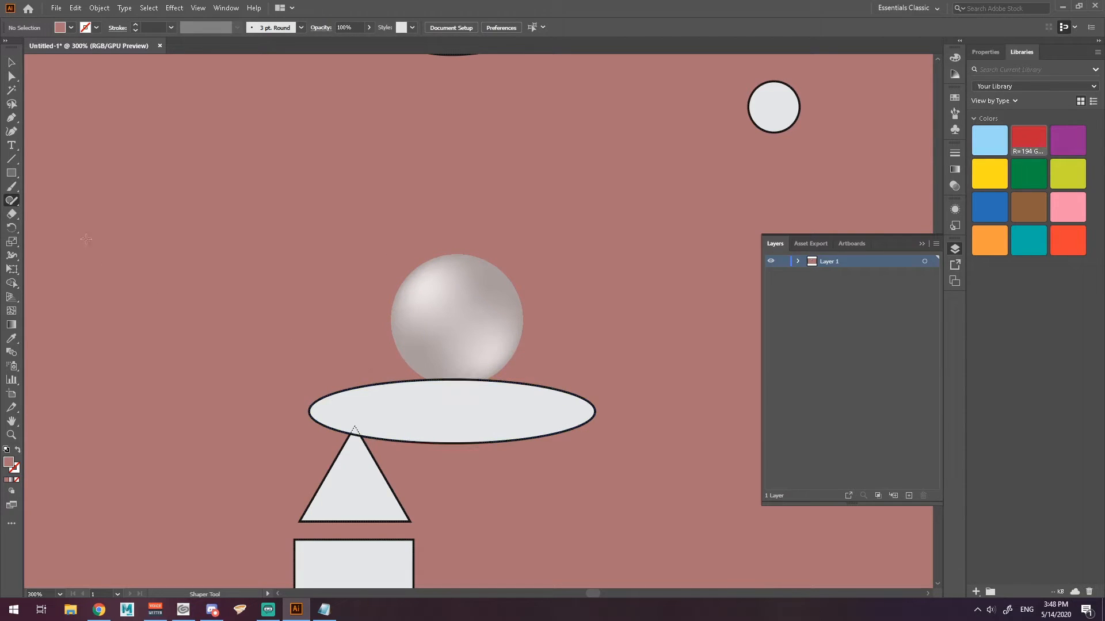
{"action": "left_click", "coordinate": [12, 311]}
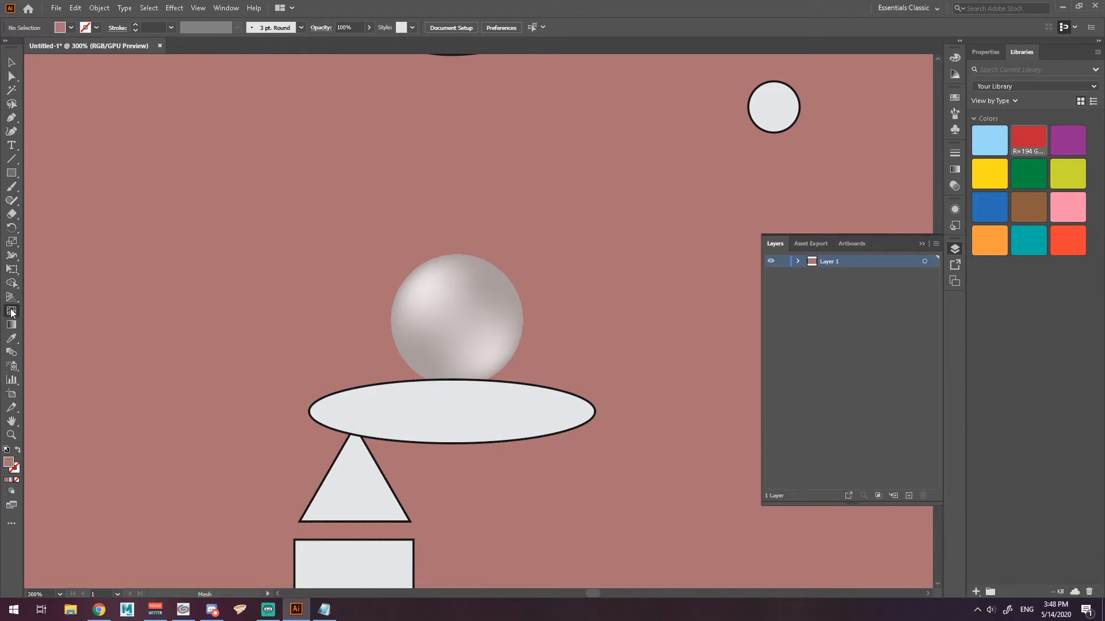
{"action": "left_click", "coordinate": [423, 392]}
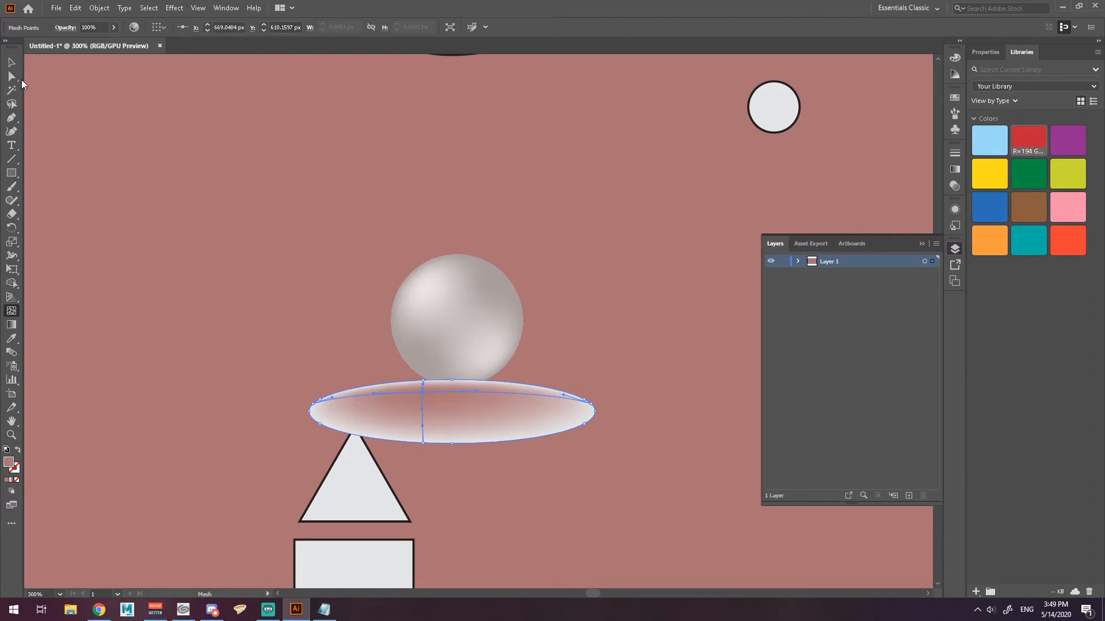
Move the ellipse's inner mesh point sideways so it lies directly beneath the sphere's centre.
{"action": "left_click", "coordinate": [12, 76]}
{"action": "left_click_drag", "start_coordinate": [421, 394], "coordinate": [450, 394]}
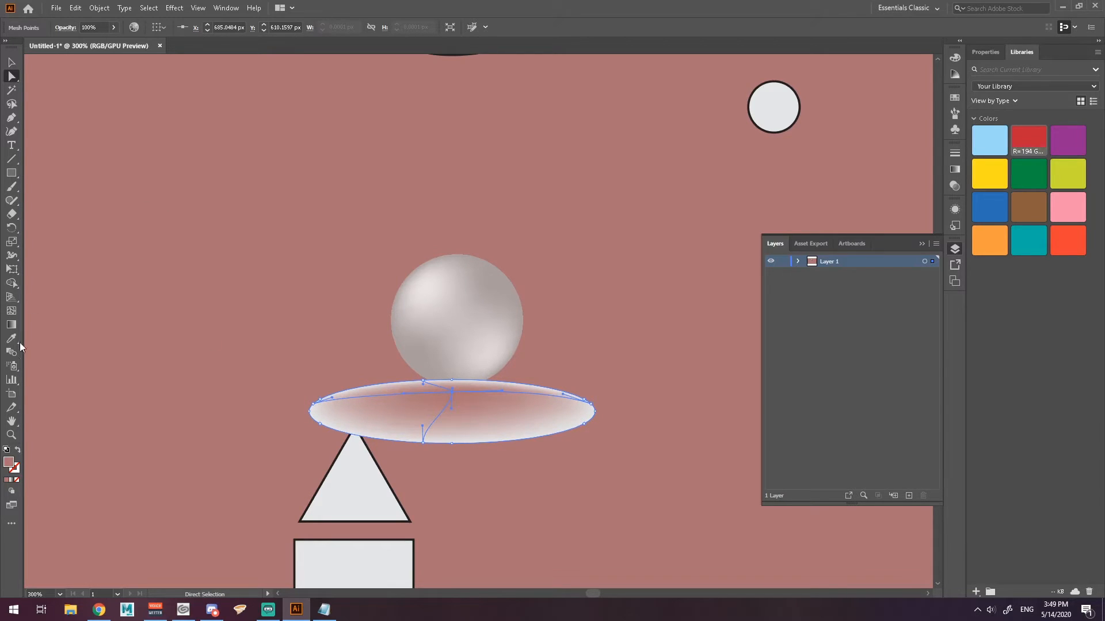
{"action": "double_click", "coordinate": [9, 462]}
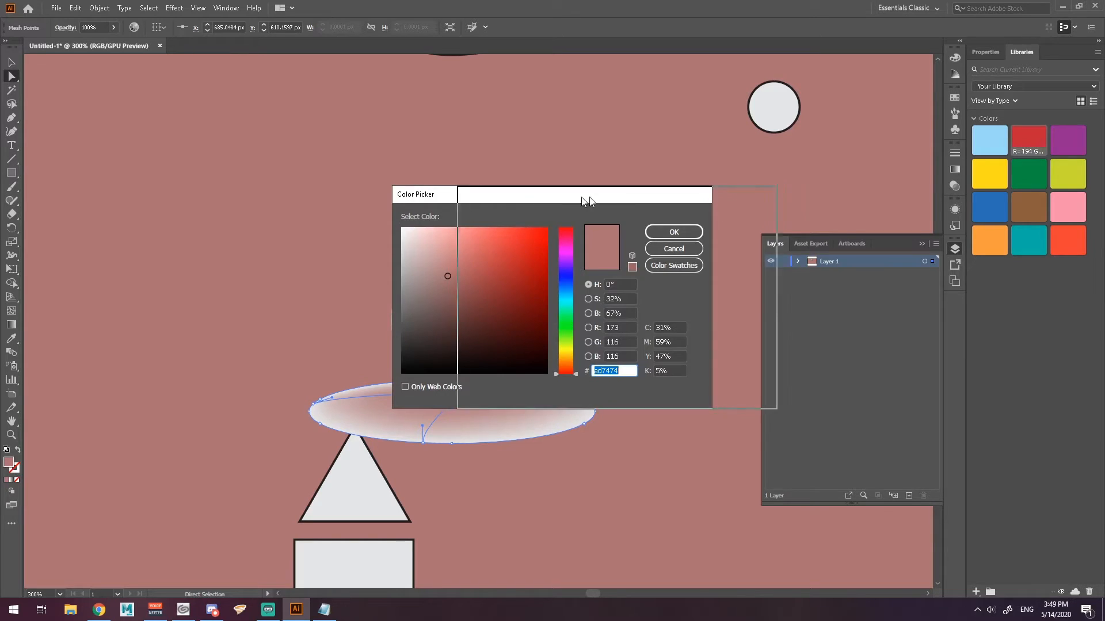
{"action": "left_click_drag", "start_coordinate": [575, 202], "coordinate": [683, 205]}
{"action": "left_click", "coordinate": [783, 251]}
Sample the sphere's grey for the ellipse's inner mesh point with the Eyedropper and darken it to #776f6f.
{"action": "left_click", "coordinate": [14, 340]}
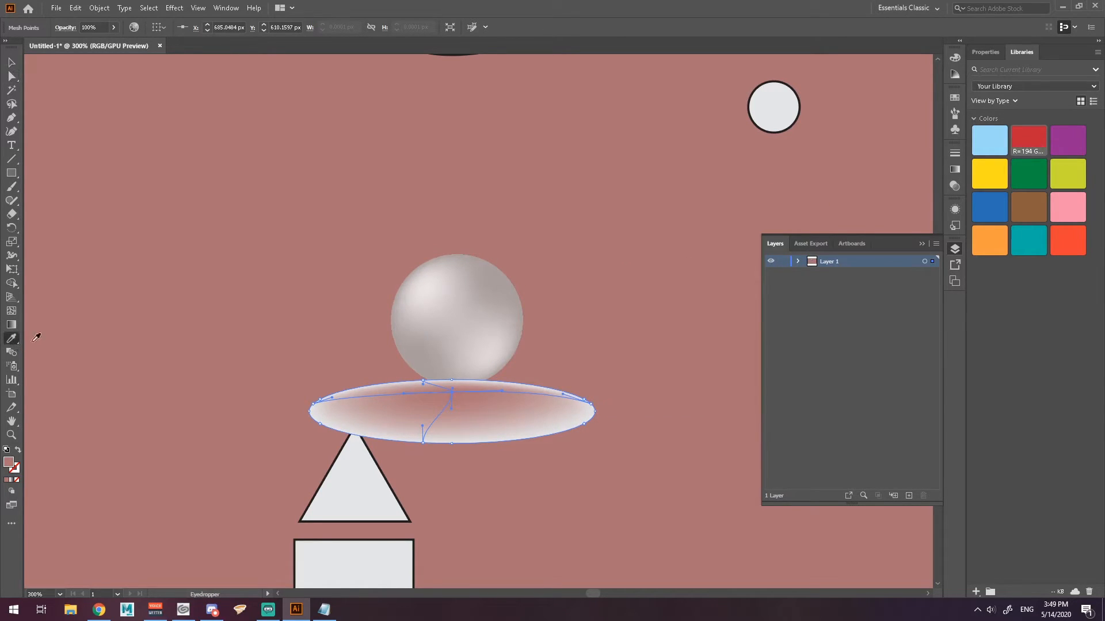
{"action": "left_click", "coordinate": [501, 270]}
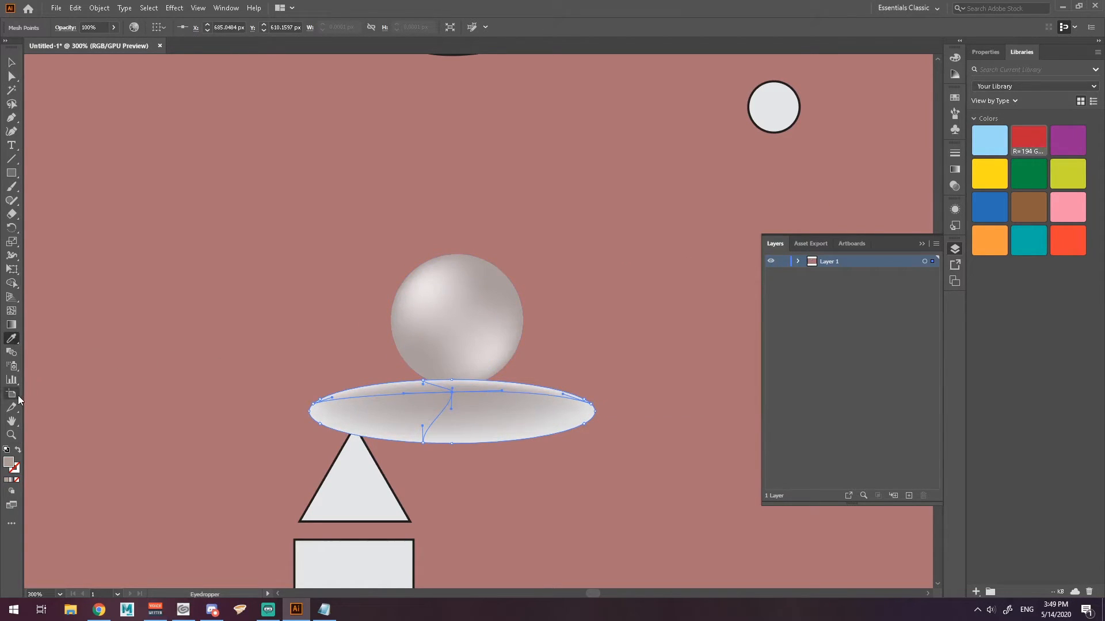
{"action": "double_click", "coordinate": [9, 462]}
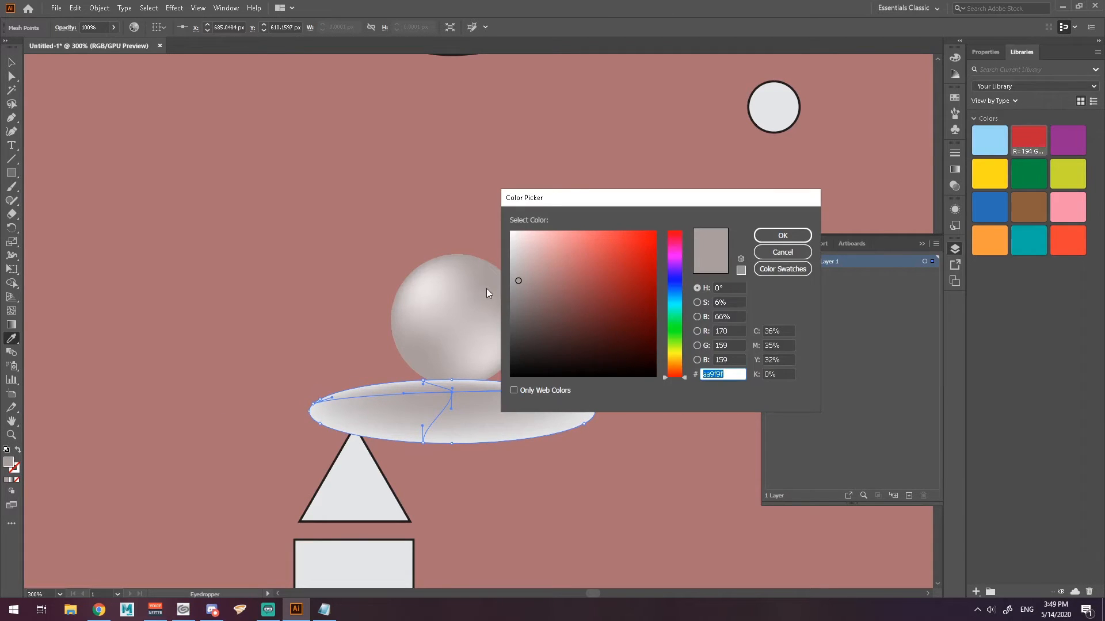
{"action": "left_click", "coordinate": [519, 307]}
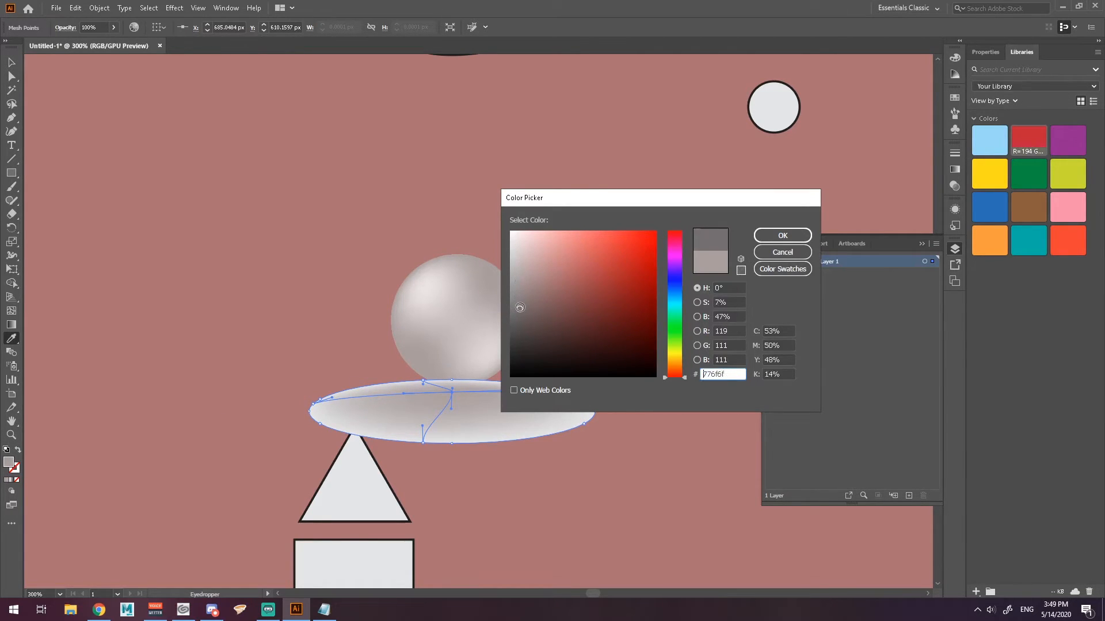
{"action": "left_click", "coordinate": [762, 237]}
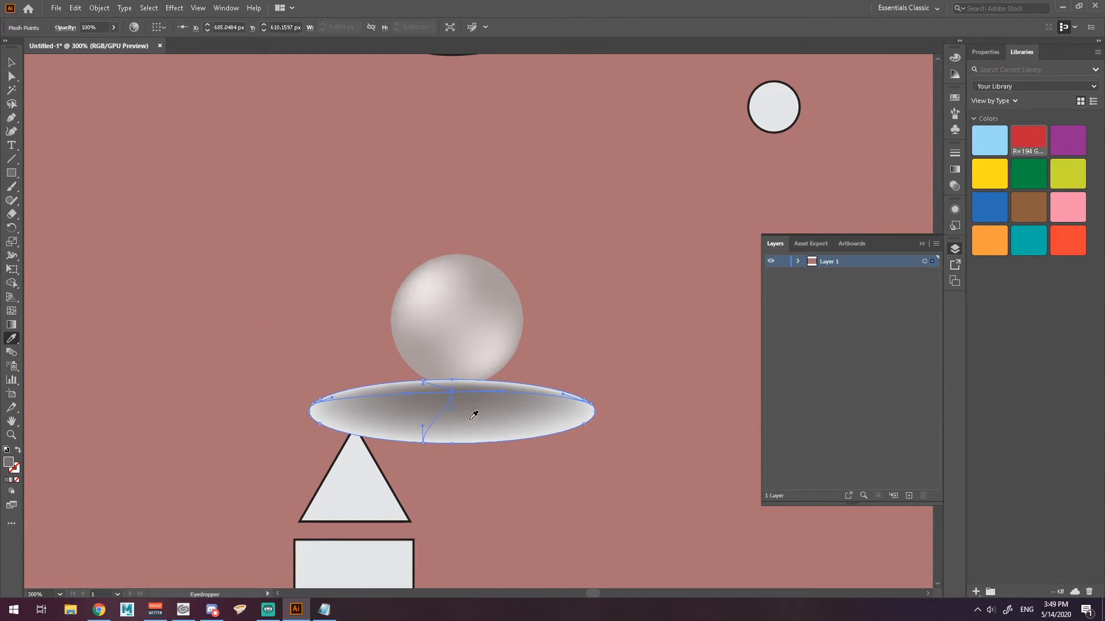
Place the ellipse mesh behind the sphere mesh in Layer 1 and move it up so the sphere rests on it.
{"action": "key", "text": "v"}
{"action": "left_click", "coordinate": [797, 262]}
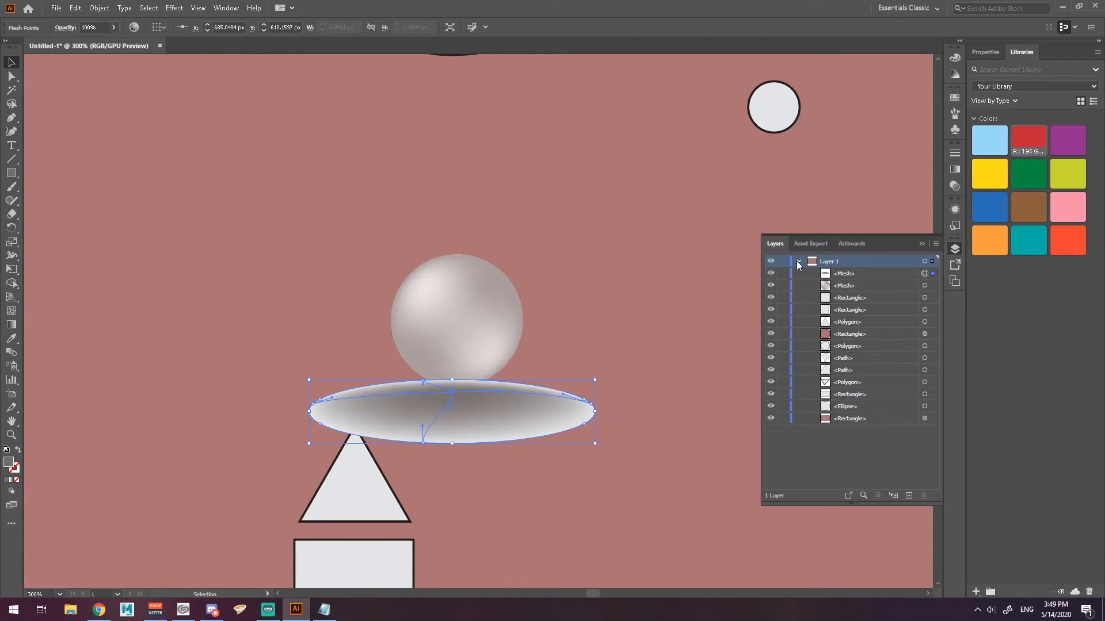
{"action": "left_click_drag", "start_coordinate": [846, 275], "coordinate": [844, 296]}
{"action": "left_click_drag", "start_coordinate": [506, 408], "coordinate": [508, 388]}
{"action": "left_click", "coordinate": [639, 267]}
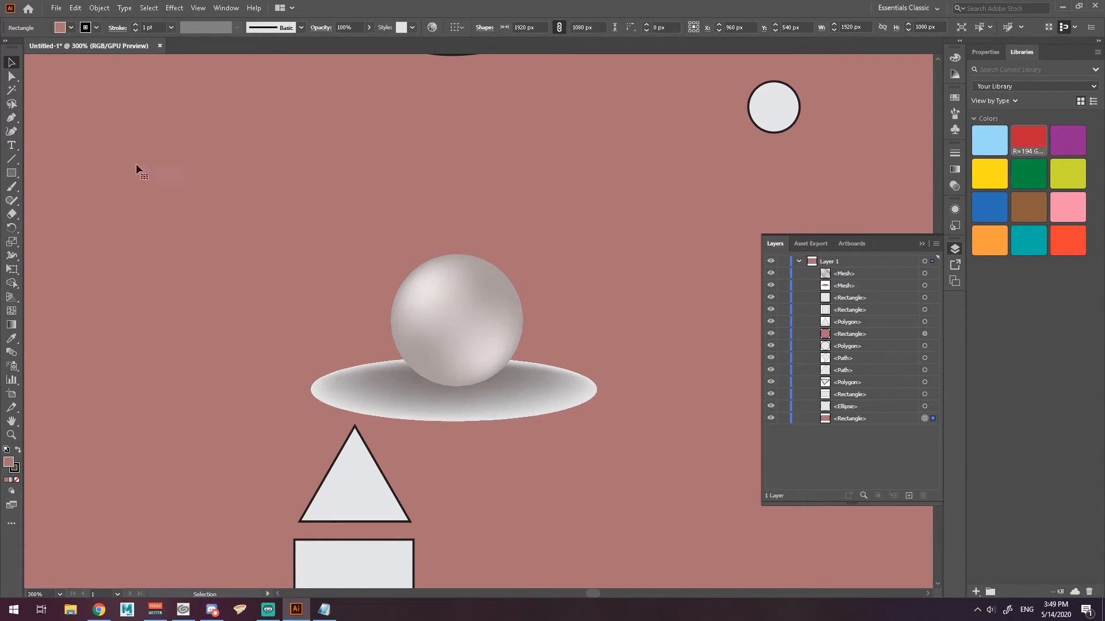
{"action": "left_click", "coordinate": [12, 77]}
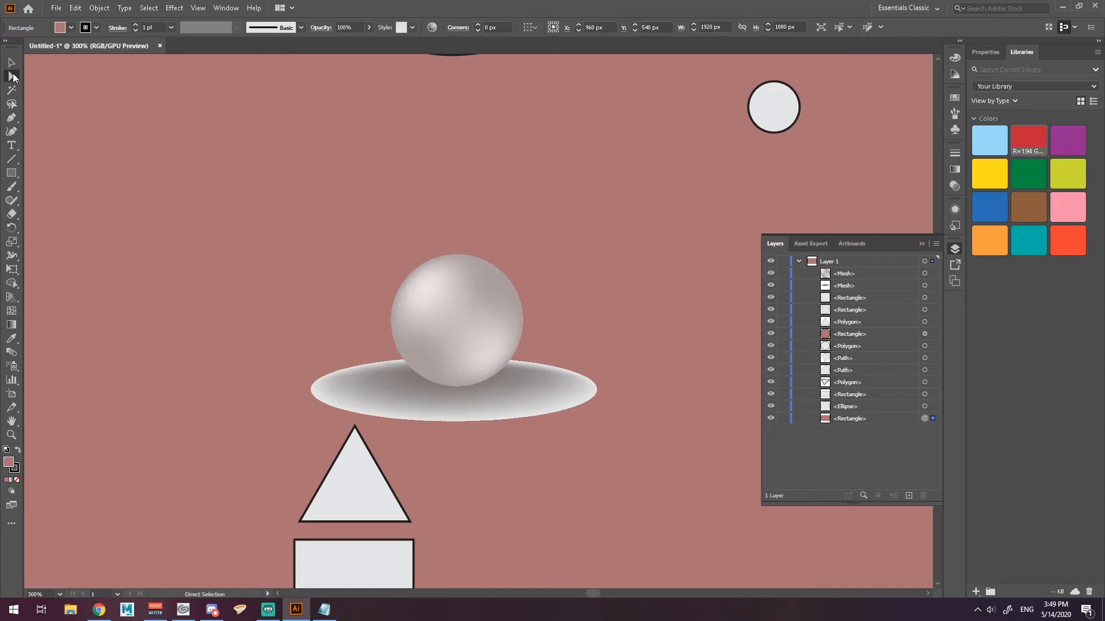
{"action": "left_click", "coordinate": [437, 381]}
{"action": "left_click", "coordinate": [435, 381]}
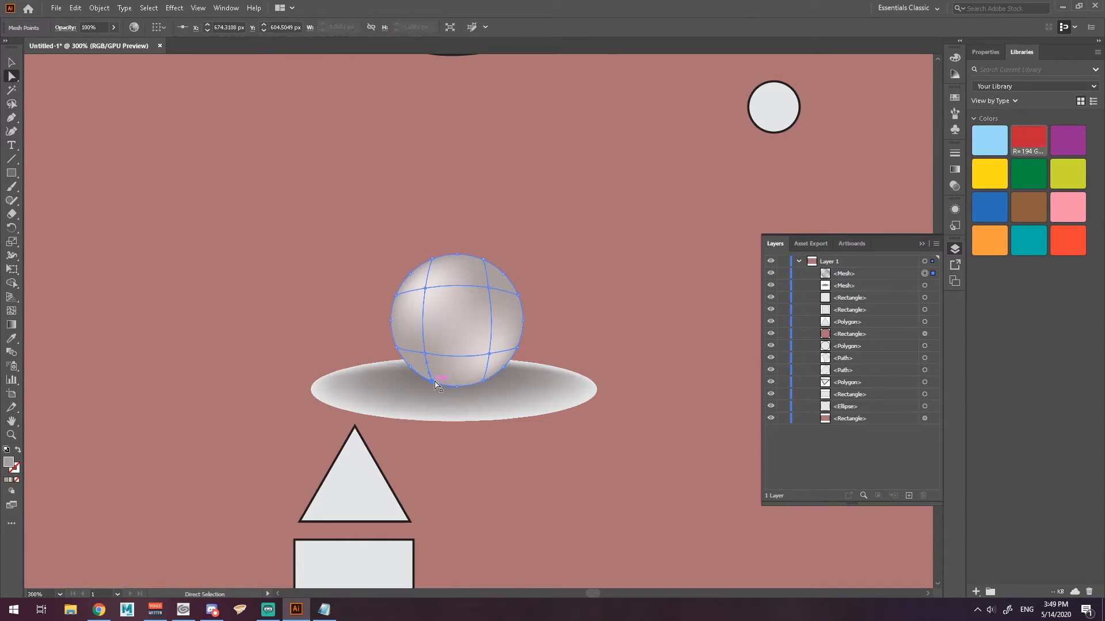
{"action": "left_click", "coordinate": [10, 341]}
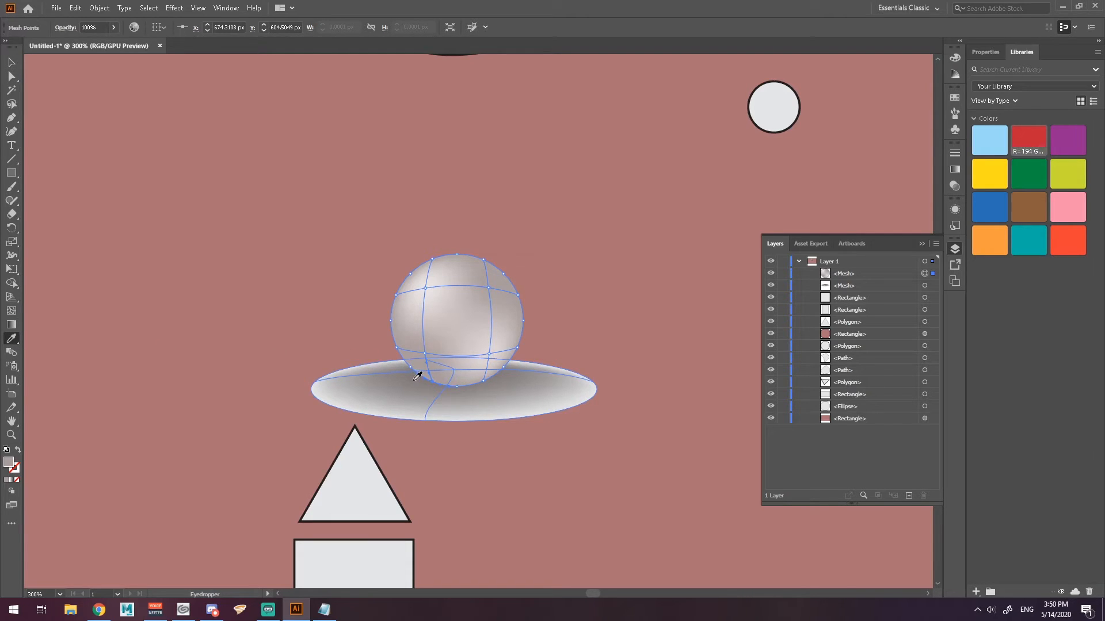
Select the mesh point on the sphere's lower-right edge and set its fill to the darker grey #7f7e7e.
{"action": "left_click", "coordinate": [10, 80]}
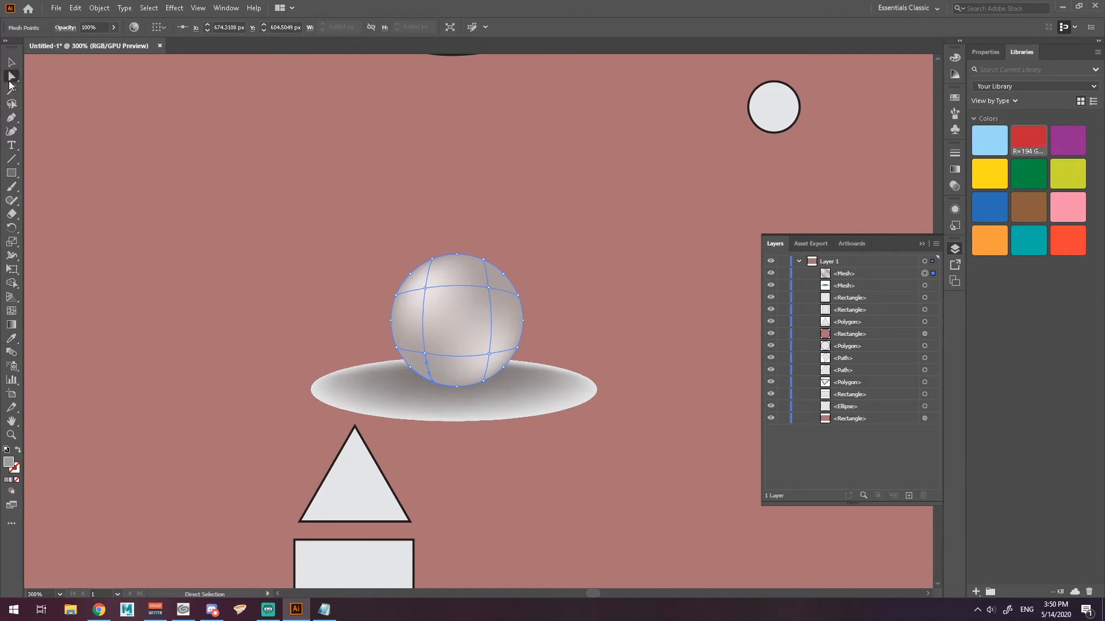
{"action": "left_click", "coordinate": [483, 384]}
{"action": "left_click", "coordinate": [11, 338]}
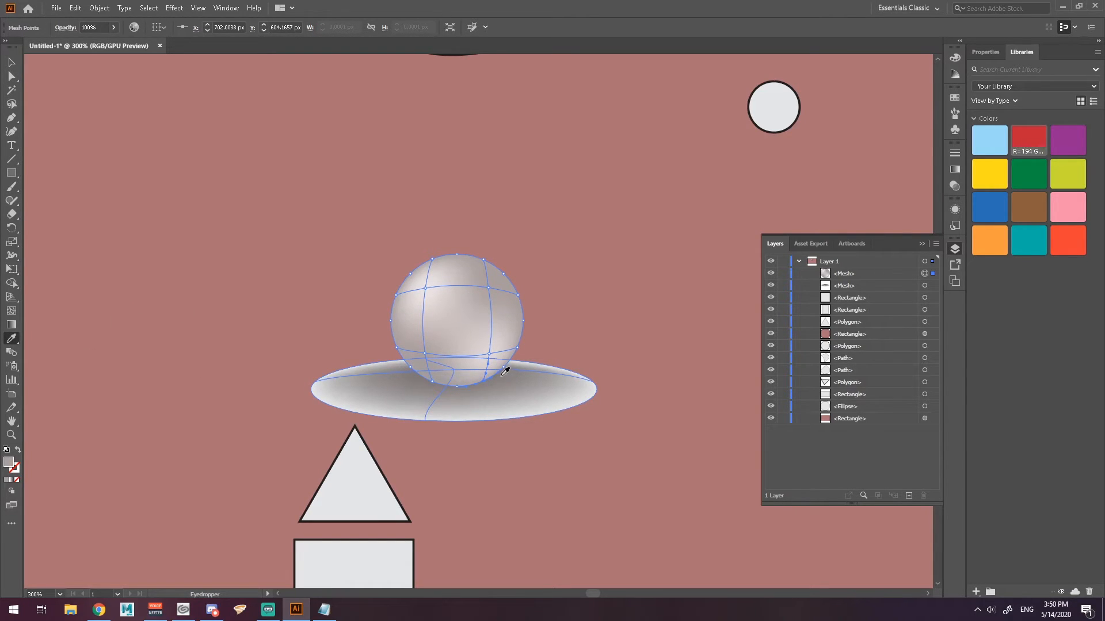
{"action": "double_click", "coordinate": [8, 464]}
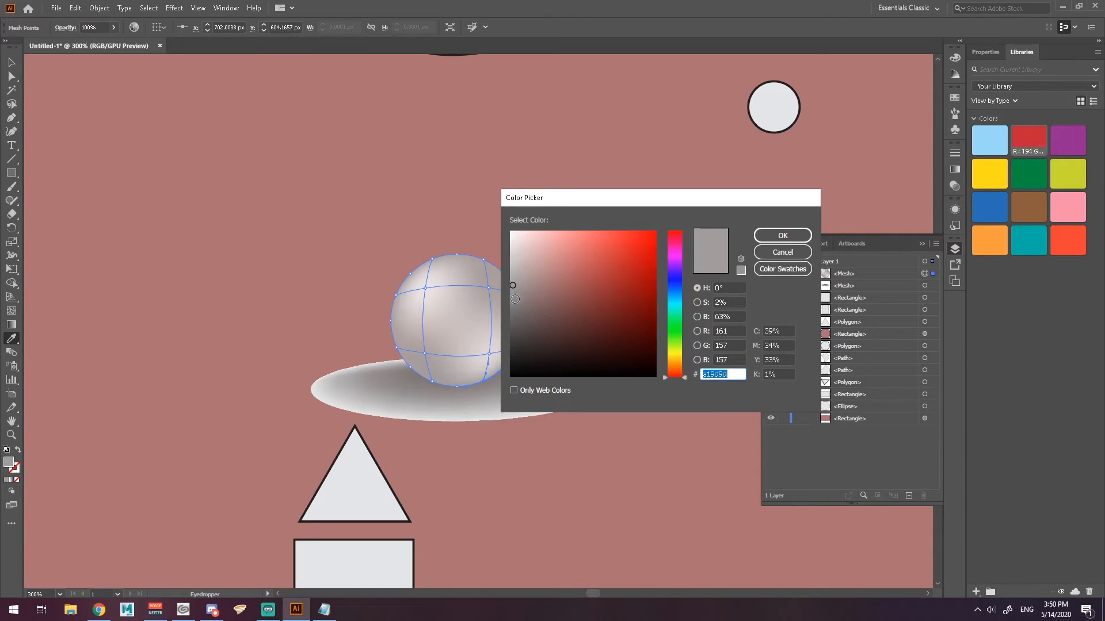
{"action": "left_click", "coordinate": [511, 304]}
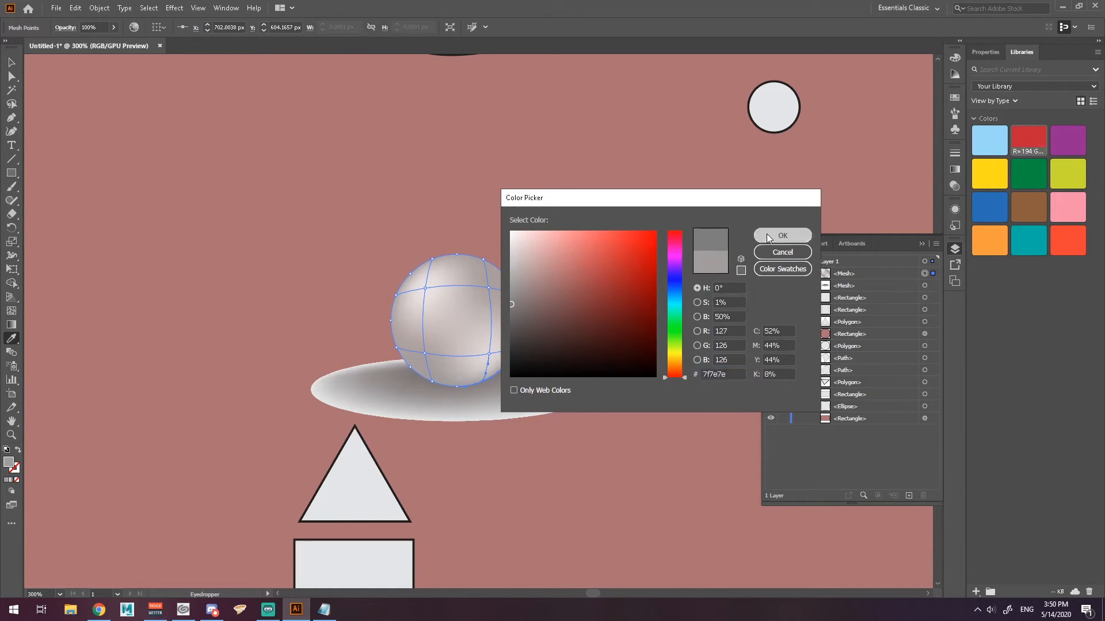
{"action": "left_click", "coordinate": [782, 235]}
{"action": "left_click", "coordinate": [478, 380]}
{"action": "key", "text": "a"}
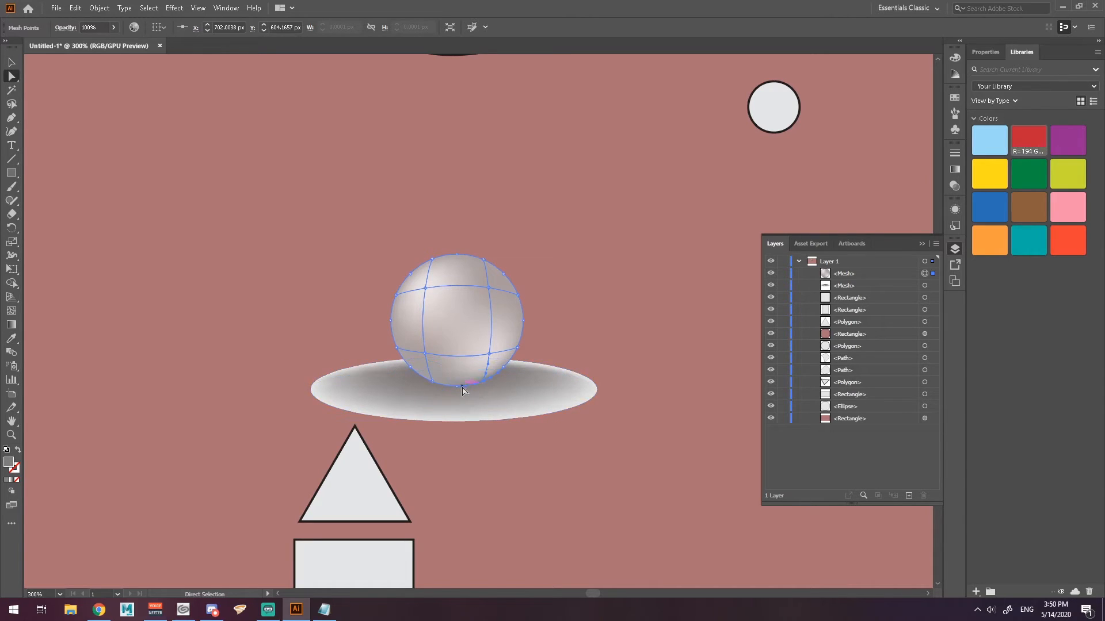
Try to fill the anchor point at the very bottom of the sphere with the grey #bababa.
{"action": "left_click", "coordinate": [457, 388]}
{"action": "double_click", "coordinate": [9, 463]}
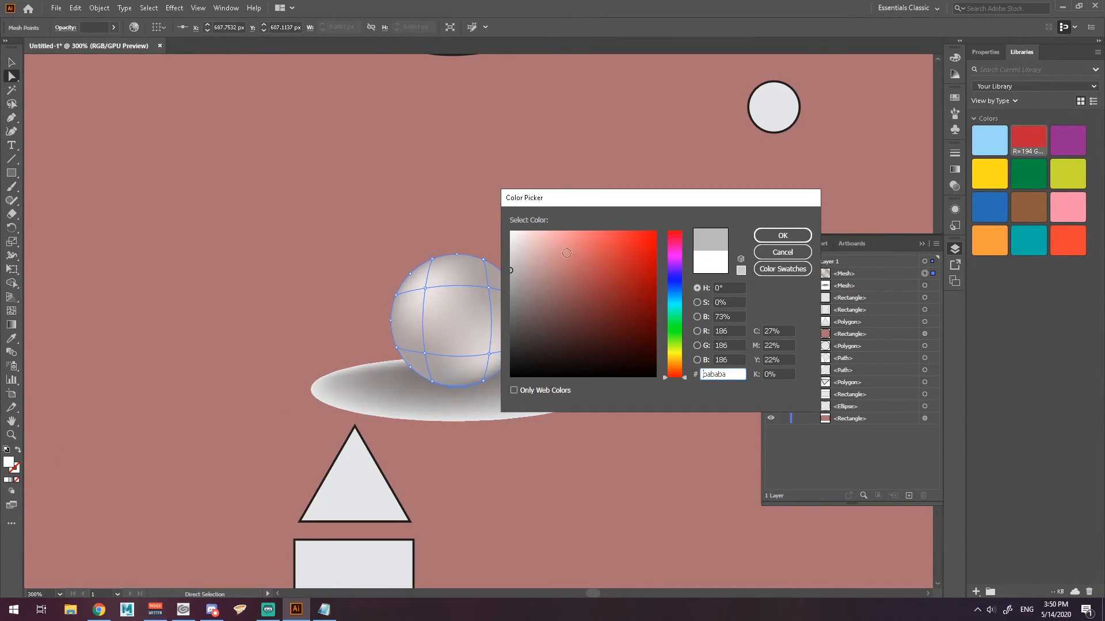
{"action": "left_click", "coordinate": [783, 235]}
Set the fill of the mesh point on the sphere's lower-left edge to the grey #7a7979 and deselect the sphere.
{"action": "left_click_drag", "start_coordinate": [457, 385], "coordinate": [435, 382]}
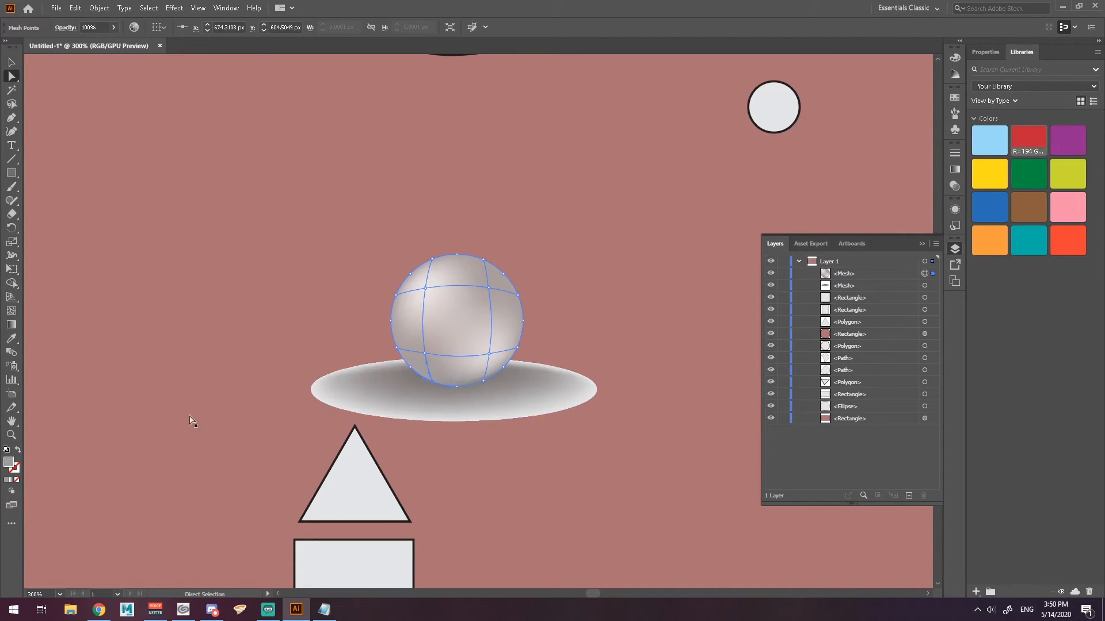
{"action": "double_click", "coordinate": [9, 463]}
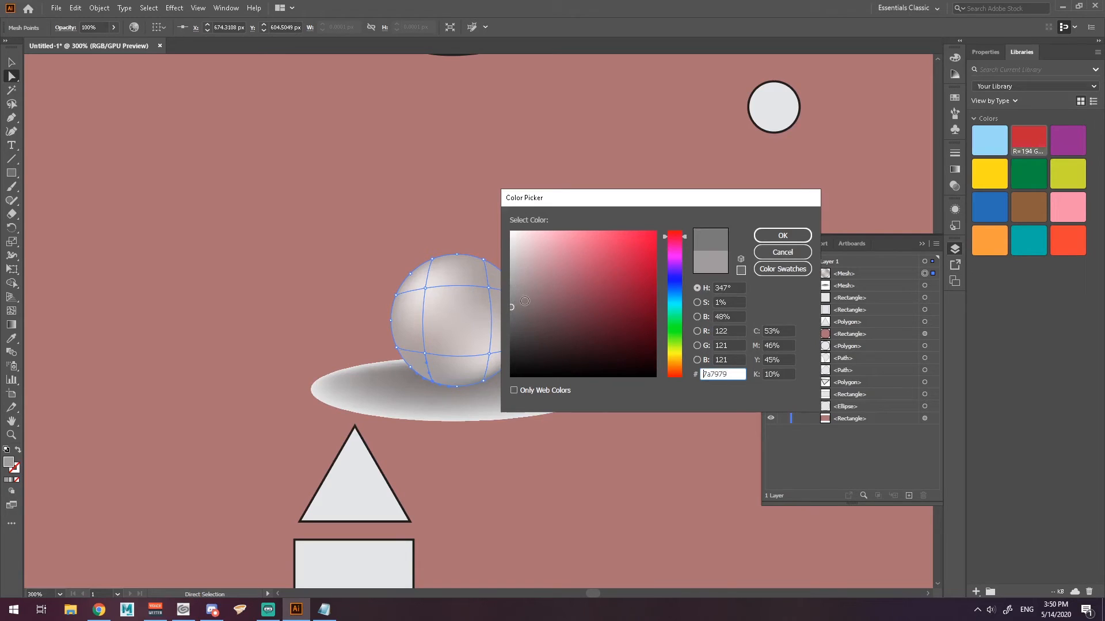
{"action": "left_click", "coordinate": [783, 234]}
{"action": "key", "text": "v"}
{"action": "left_click", "coordinate": [565, 262]}
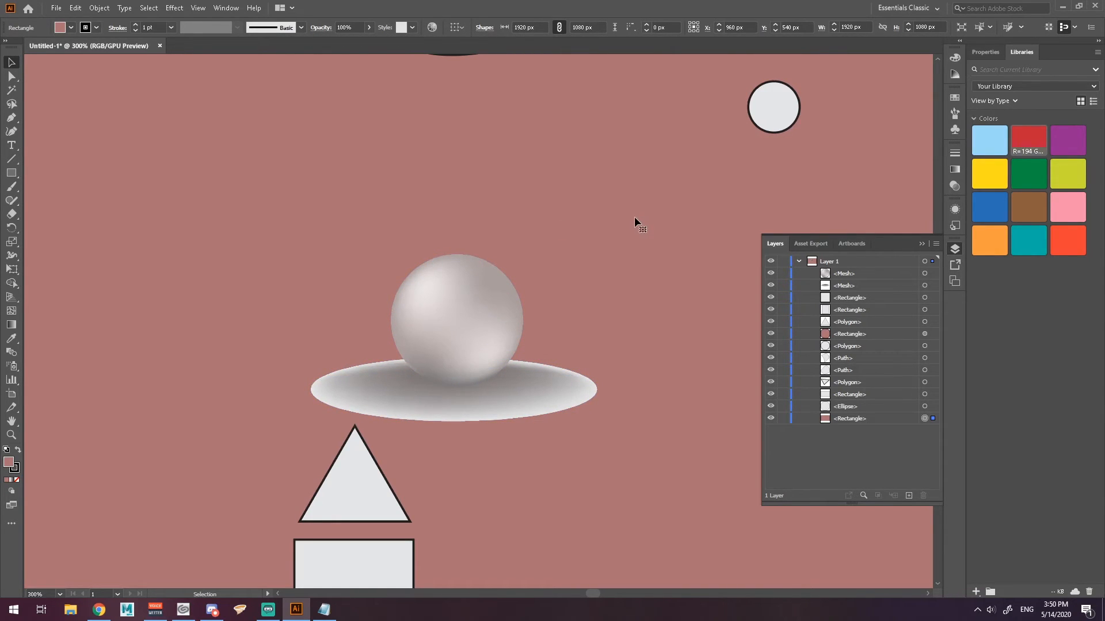
Examine the shaded sphere and its shadow ellipse at several magnifications, together with the surrounding shapes.
{"action": "scroll", "coordinate": [634, 216], "scroll_direction": "down", "scroll_amount": 3}
{"action": "scroll", "coordinate": [657, 217], "scroll_direction": "down", "scroll_amount": 2}
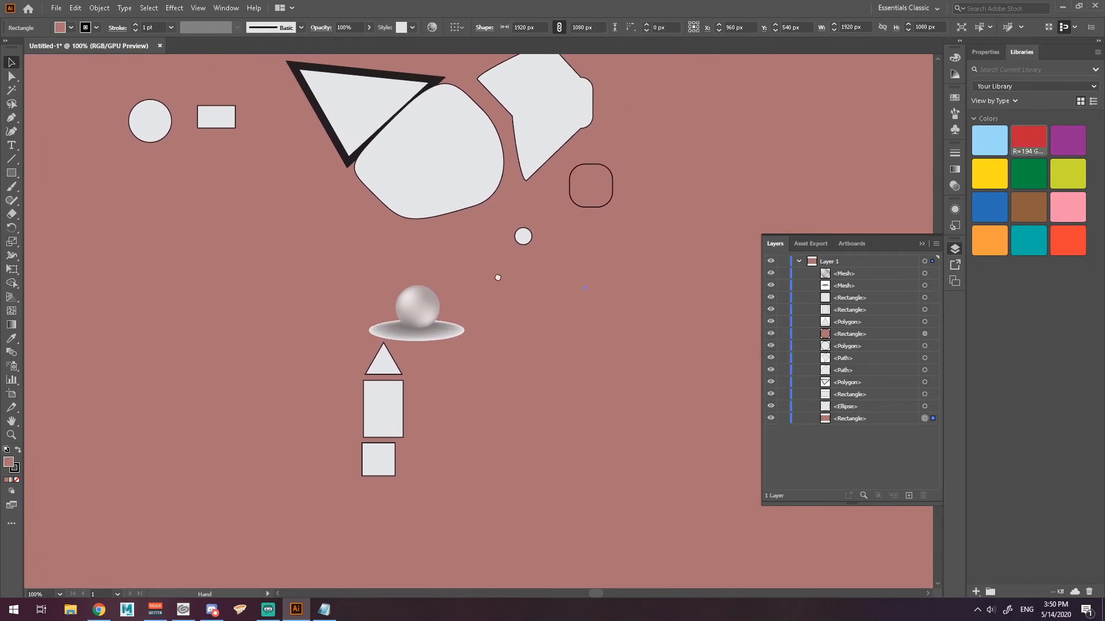
{"action": "scroll", "coordinate": [475, 303], "scroll_direction": "up", "scroll_amount": 3}
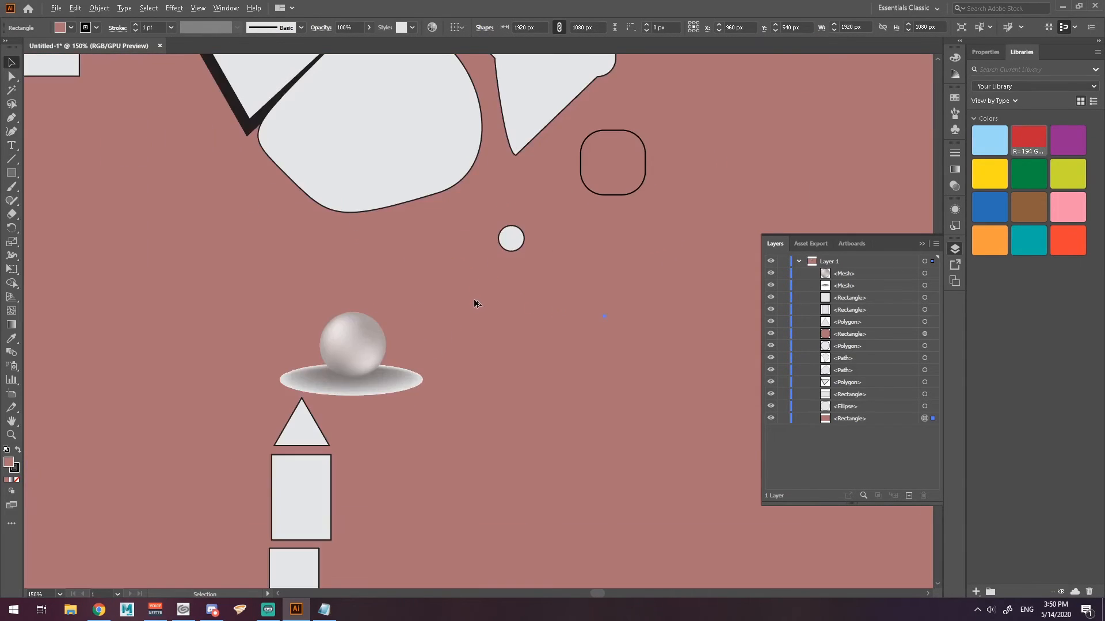
{"action": "scroll", "coordinate": [444, 320], "scroll_direction": "down", "scroll_amount": 3}
{"action": "scroll", "coordinate": [442, 320], "scroll_direction": "up", "scroll_amount": 2}
{"action": "left_click_drag", "start_coordinate": [439, 321], "coordinate": [493, 323]}
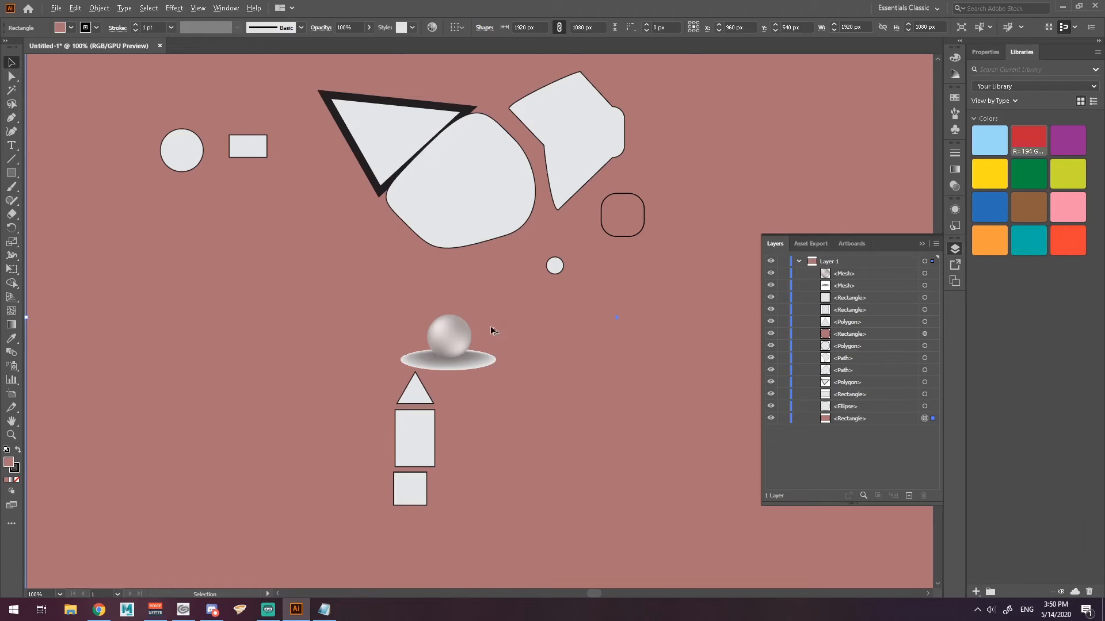
{"action": "scroll", "coordinate": [490, 326], "scroll_direction": "up", "scroll_amount": 1}
{"action": "left_click_drag", "start_coordinate": [484, 303], "coordinate": [502, 285]}
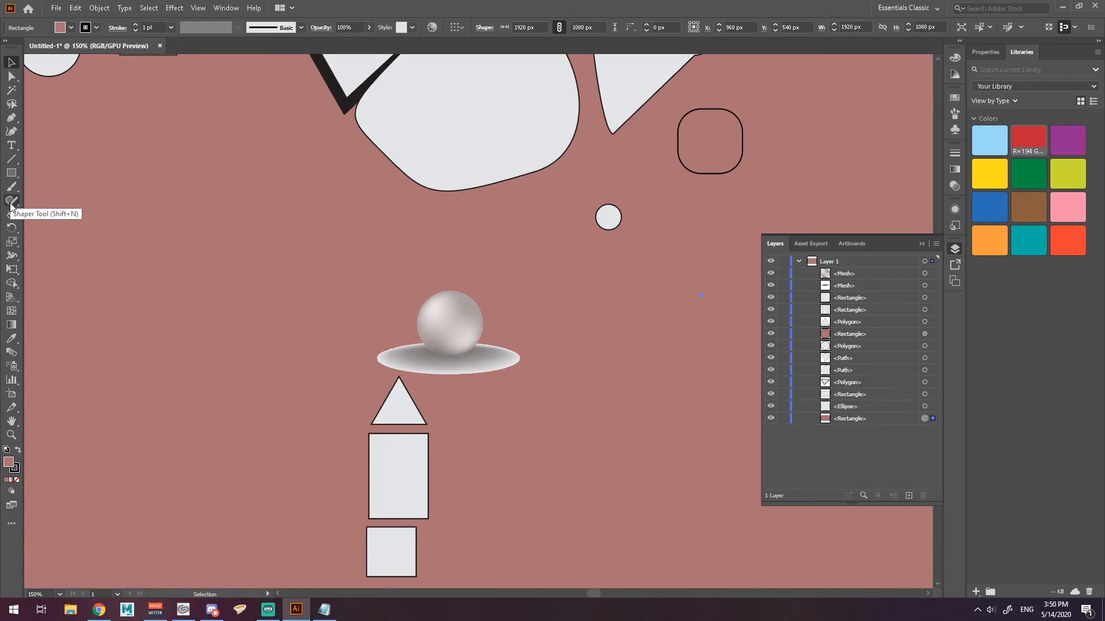
{"action": "left_click", "coordinate": [12, 77]}
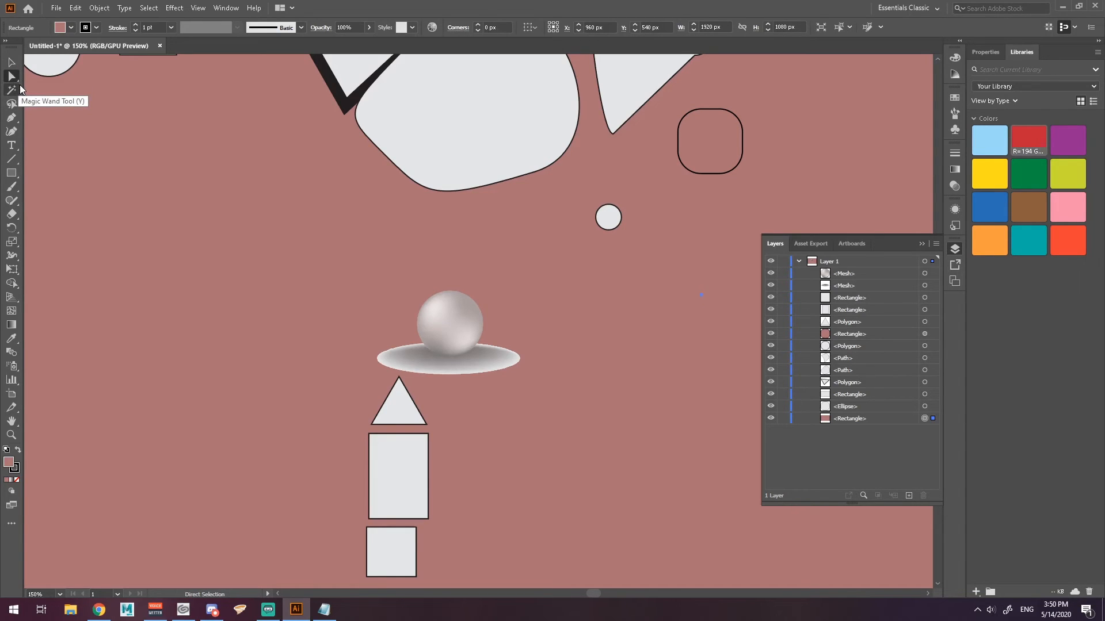
{"action": "scroll", "coordinate": [482, 351], "scroll_direction": "up", "scroll_amount": 2}
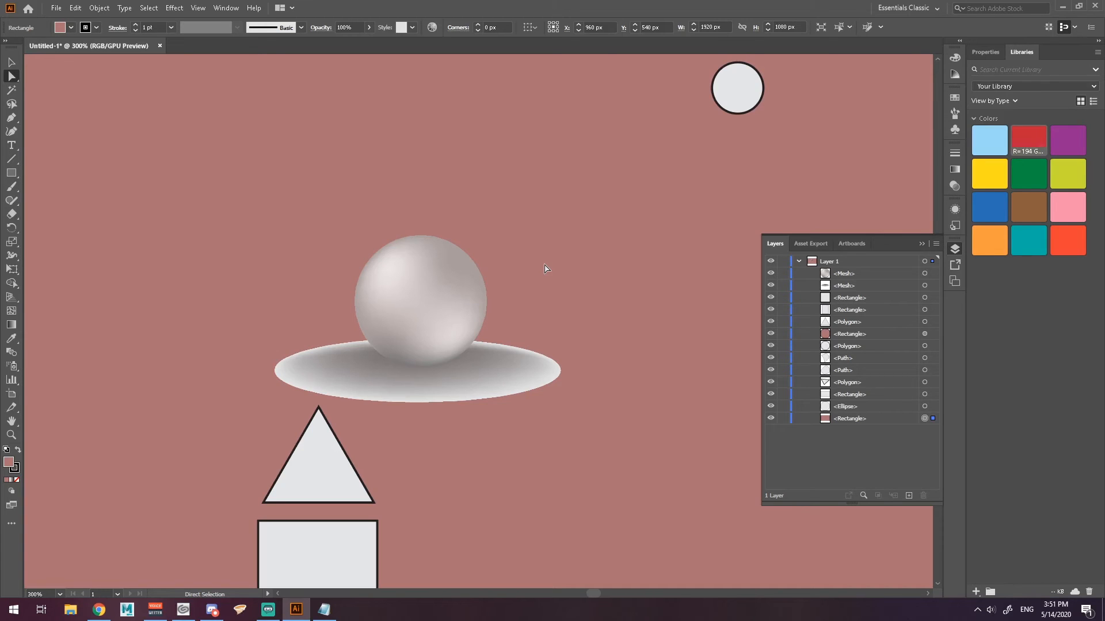
Select the sphere and ellipse together, enlarge them to about 490 px wide, and shrink them to about 42 by 24 px.
{"action": "left_click", "coordinate": [12, 62]}
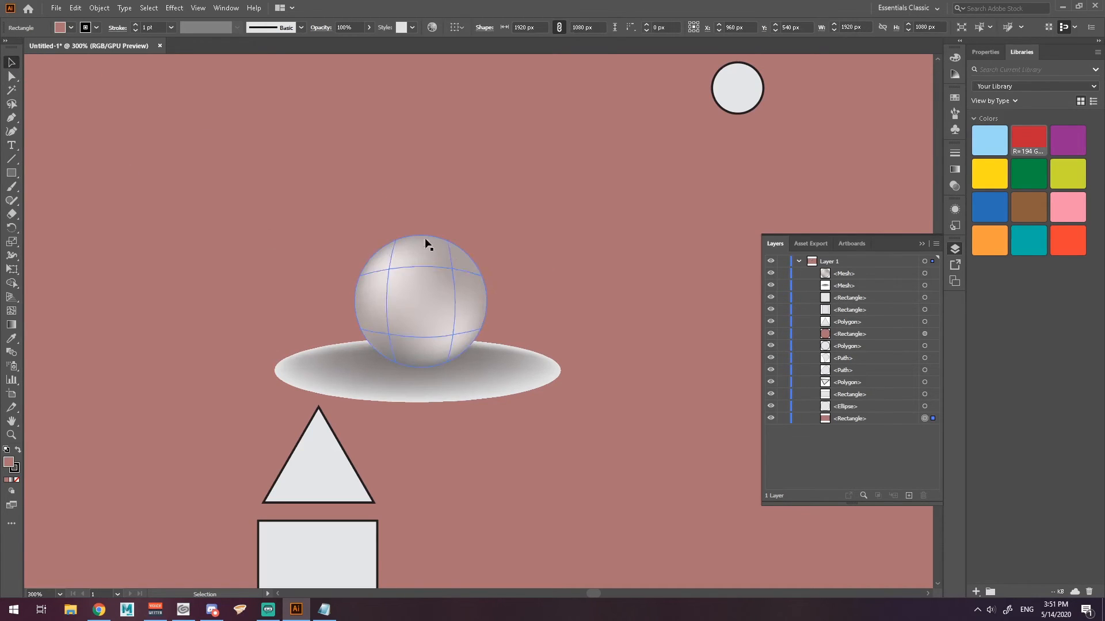
{"action": "left_click", "coordinate": [434, 259]}
{"action": "left_click", "coordinate": [465, 369], "text": "shift"}
{"action": "left_click_drag", "start_coordinate": [559, 403], "coordinate": [899, 584]}
{"action": "scroll", "coordinate": [777, 534], "scroll_direction": "down", "scroll_amount": 1}
{"action": "scroll", "coordinate": [779, 532], "scroll_direction": "down", "scroll_amount": 1}
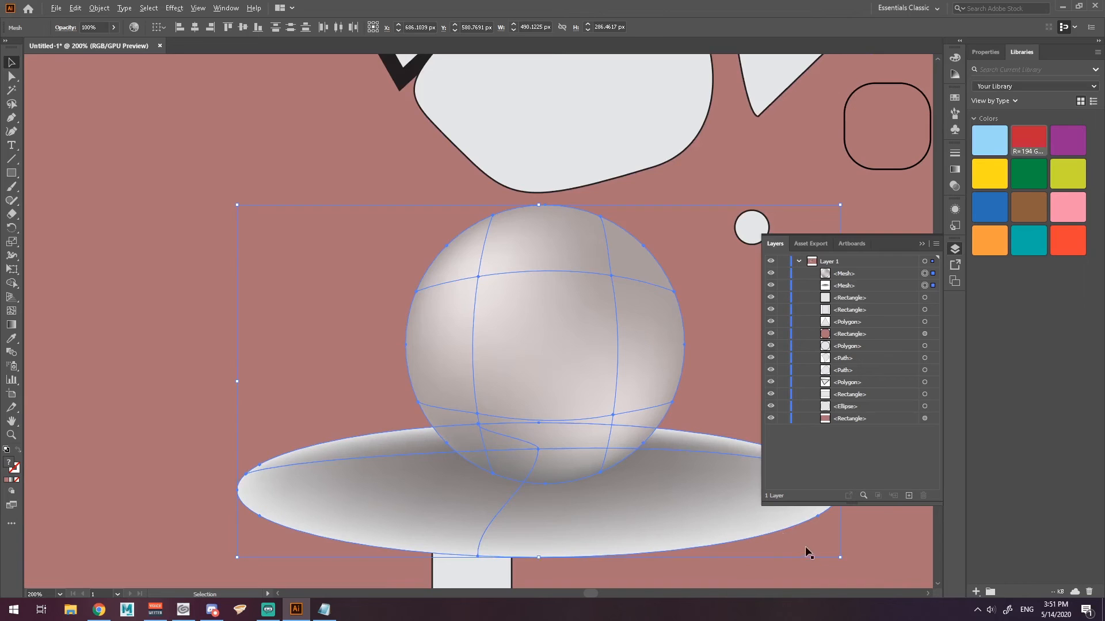
{"action": "left_click_drag", "start_coordinate": [840, 557], "coordinate": [645, 394]}
Examine the shrunken sphere's outline and shading at very high magnification, up to 17000%, to judge their sharpness.
{"action": "scroll", "coordinate": [616, 395], "scroll_direction": "up", "scroll_amount": 6}
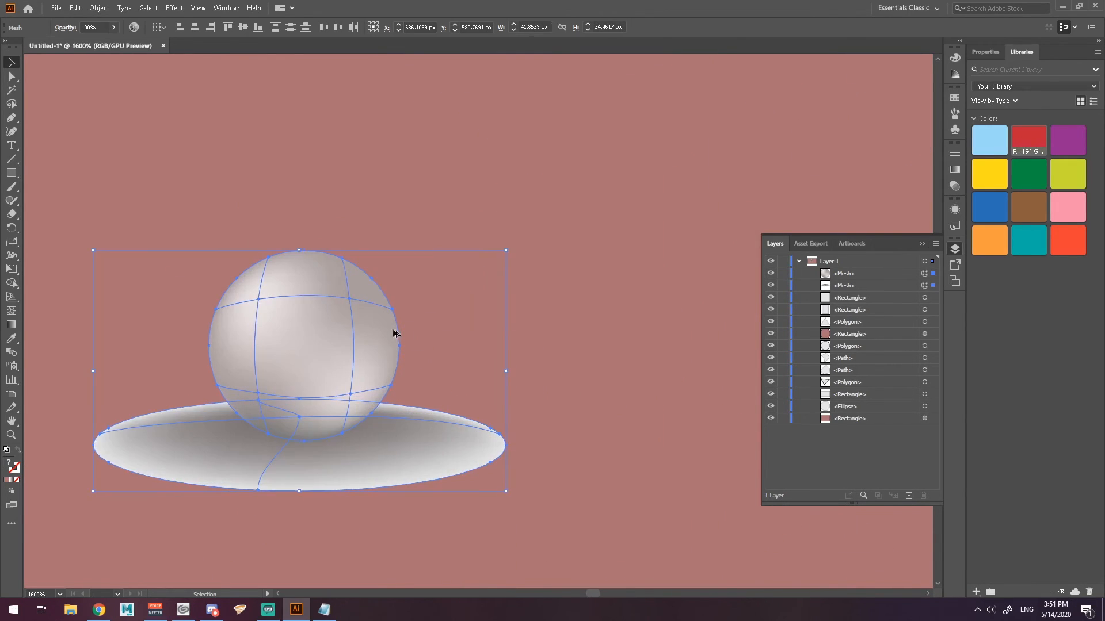
{"action": "scroll", "coordinate": [396, 329], "scroll_direction": "up", "scroll_amount": 5}
{"action": "left_click", "coordinate": [444, 302]}
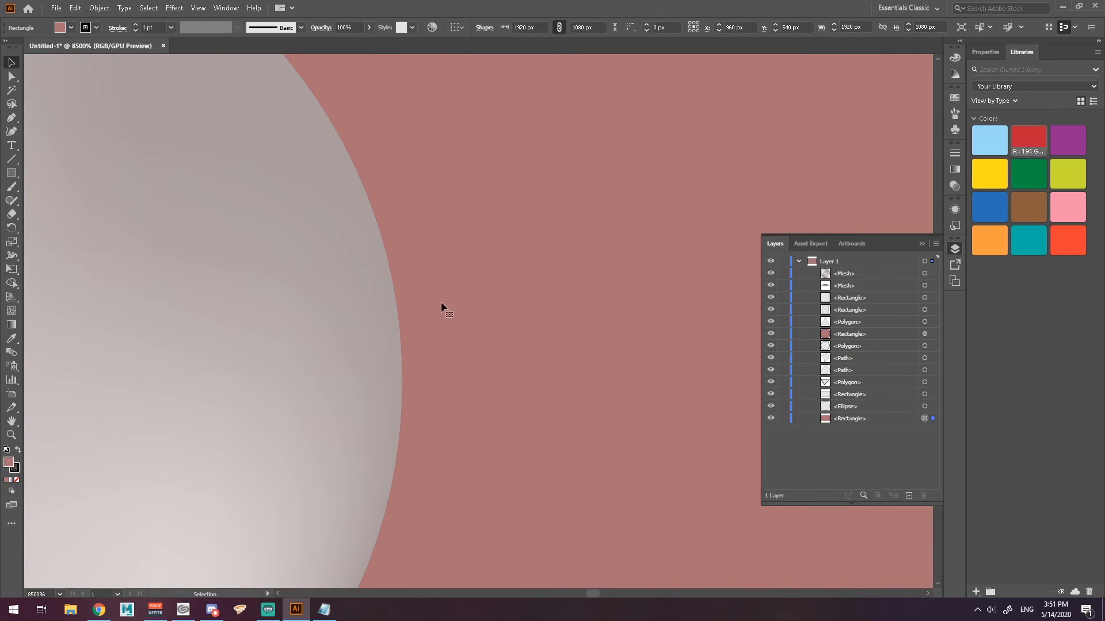
{"action": "scroll", "coordinate": [412, 294], "scroll_direction": "up", "scroll_amount": 3}
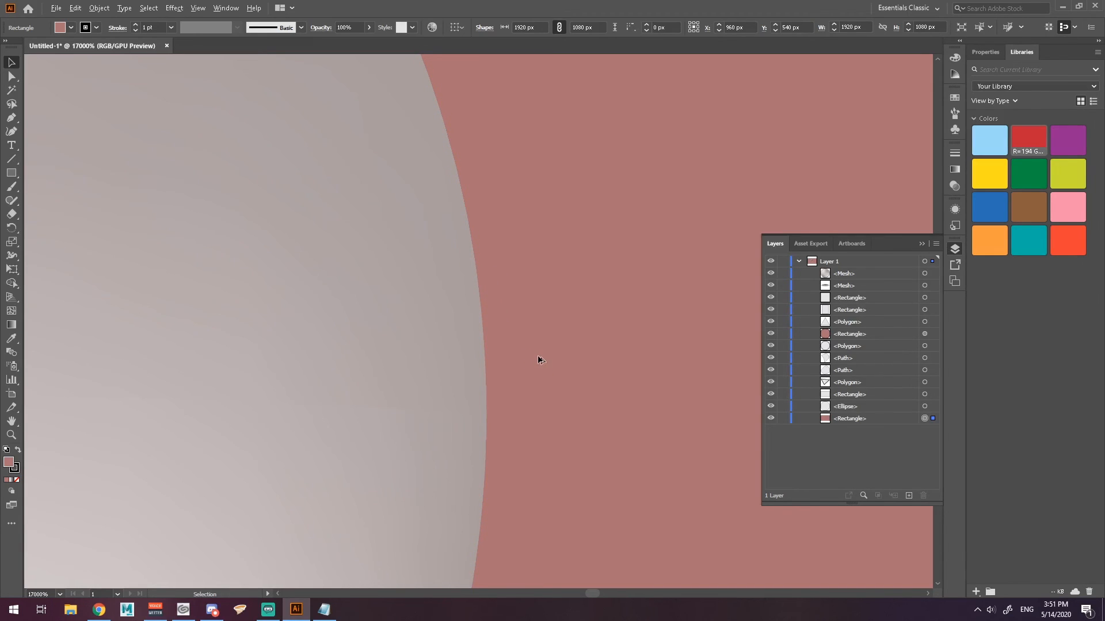
{"action": "scroll", "coordinate": [527, 357], "scroll_direction": "down", "scroll_amount": 6}
{"action": "scroll", "coordinate": [479, 355], "scroll_direction": "down", "scroll_amount": 1}
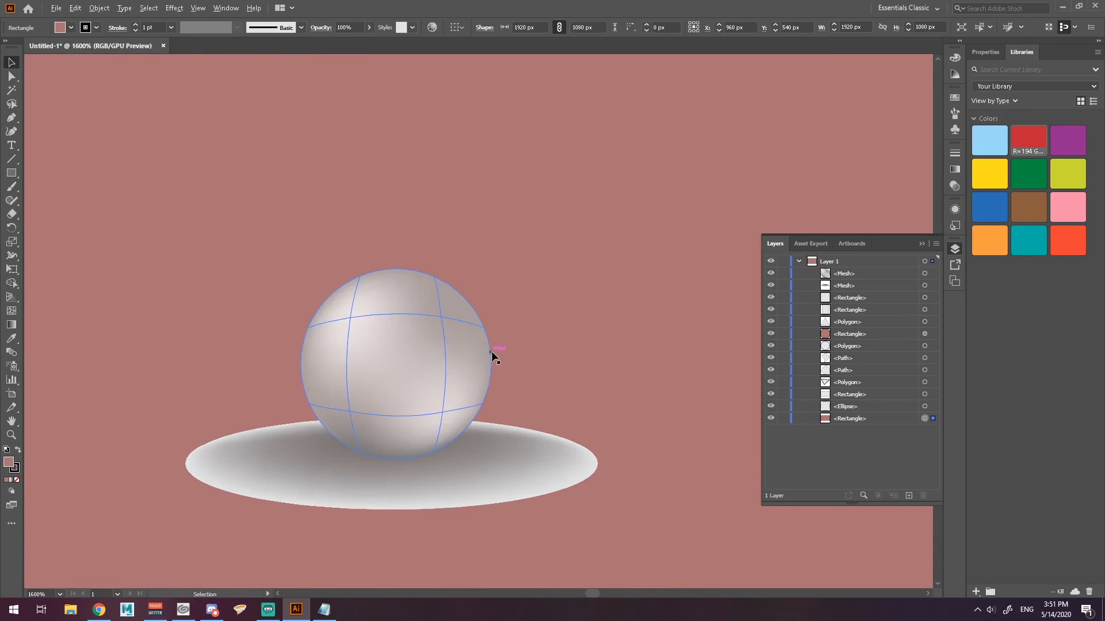
{"action": "left_click_drag", "start_coordinate": [523, 333], "coordinate": [539, 313]}
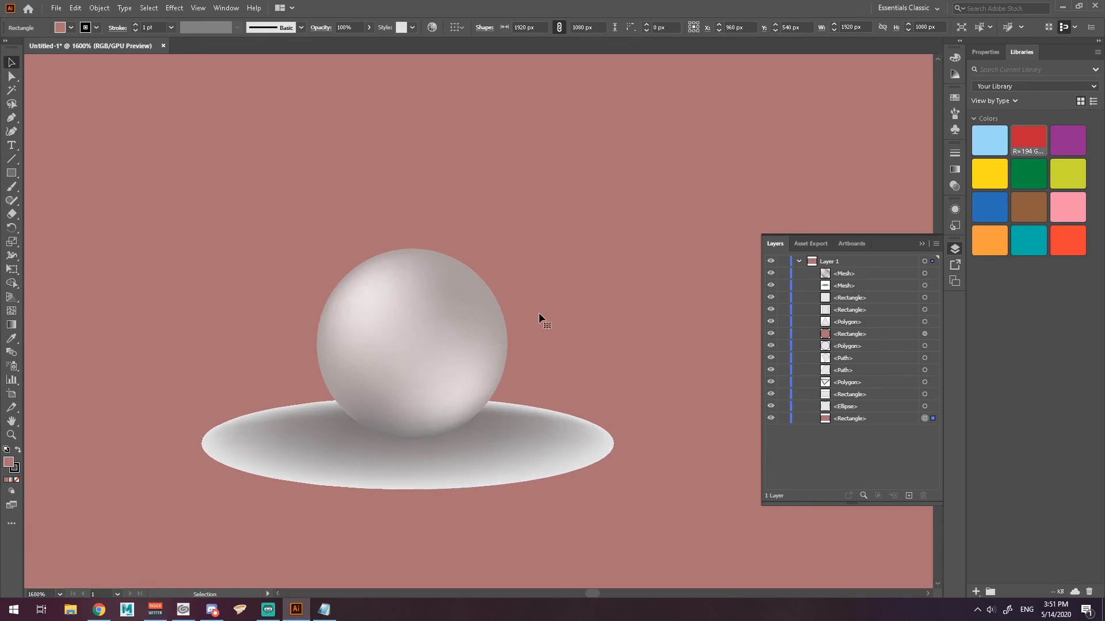
{"action": "scroll", "coordinate": [538, 312], "scroll_direction": "down", "scroll_amount": 2}
{"action": "scroll", "coordinate": [541, 316], "scroll_direction": "down", "scroll_amount": 4}
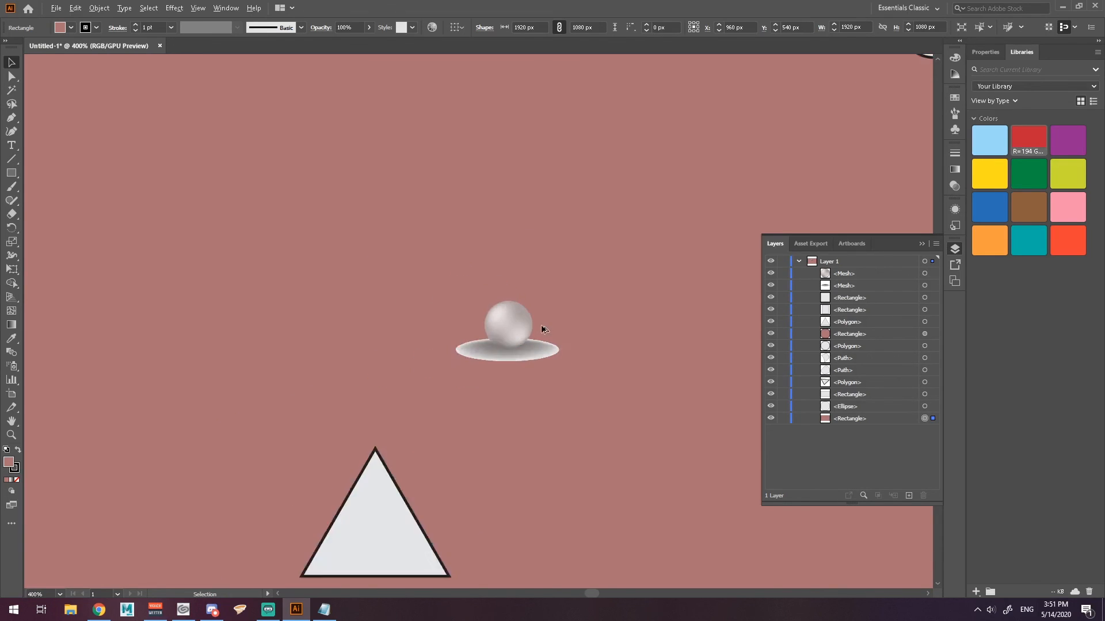
Scale the small sphere and ellipse up together until the ellipse overlaps most of the triangle below, and deselect them.
{"action": "left_click", "coordinate": [538, 314]}
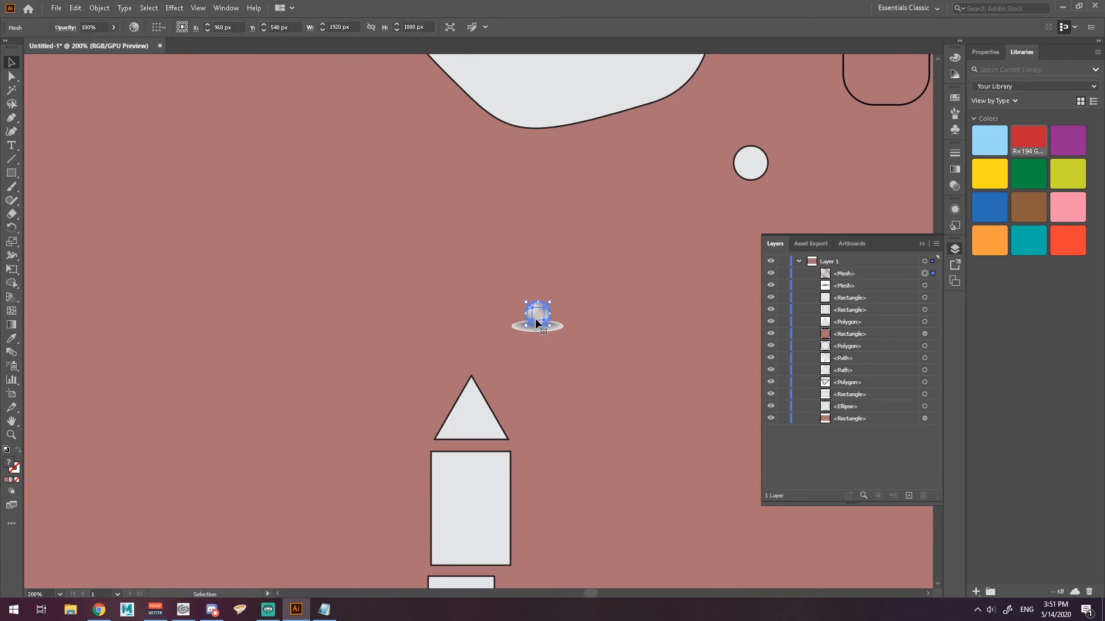
{"action": "left_click_drag", "start_coordinate": [540, 329], "coordinate": [540, 328]}
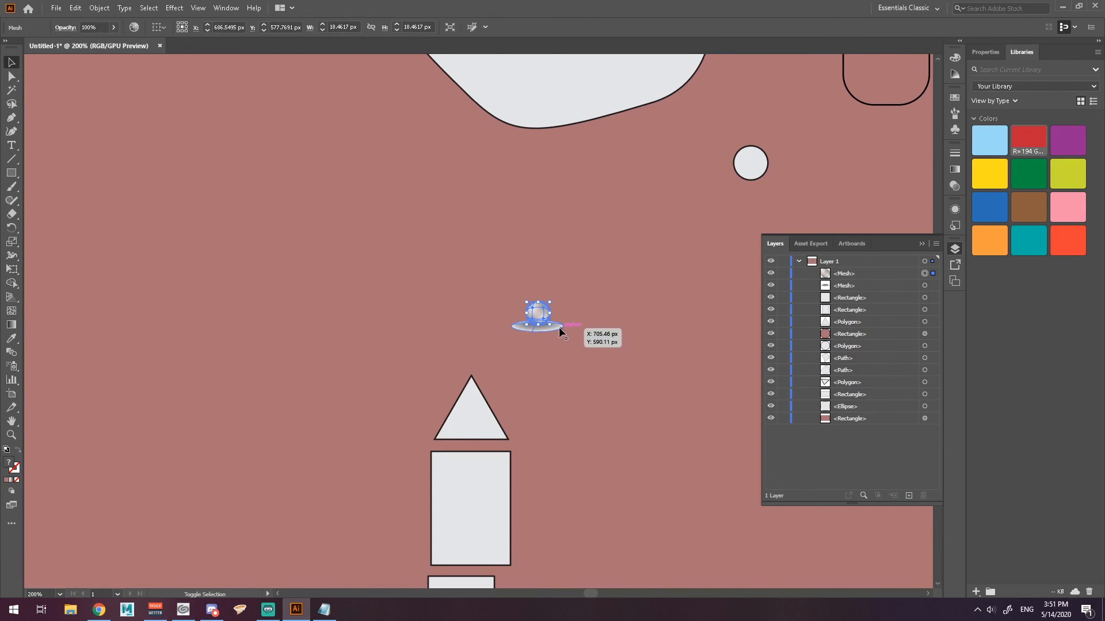
{"action": "left_click", "coordinate": [557, 327], "text": "shift"}
{"action": "left_click_drag", "start_coordinate": [562, 331], "coordinate": [754, 424]}
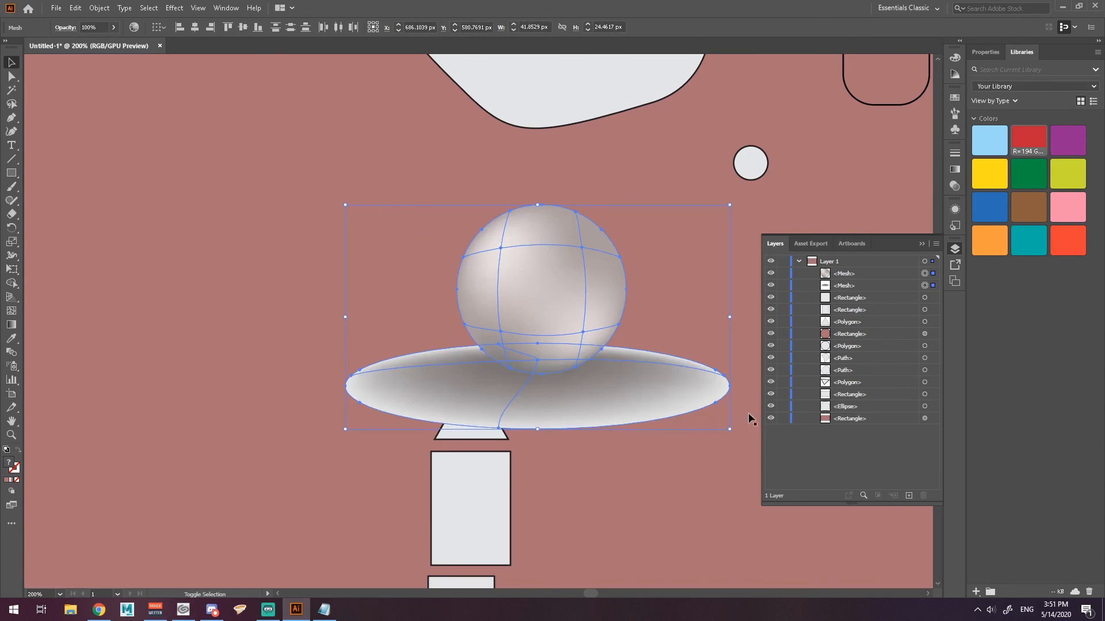
{"action": "key", "text": "space"}
{"action": "left_click_drag", "start_coordinate": [660, 187], "coordinate": [519, 208]}
{"action": "left_click", "coordinate": [488, 216]}
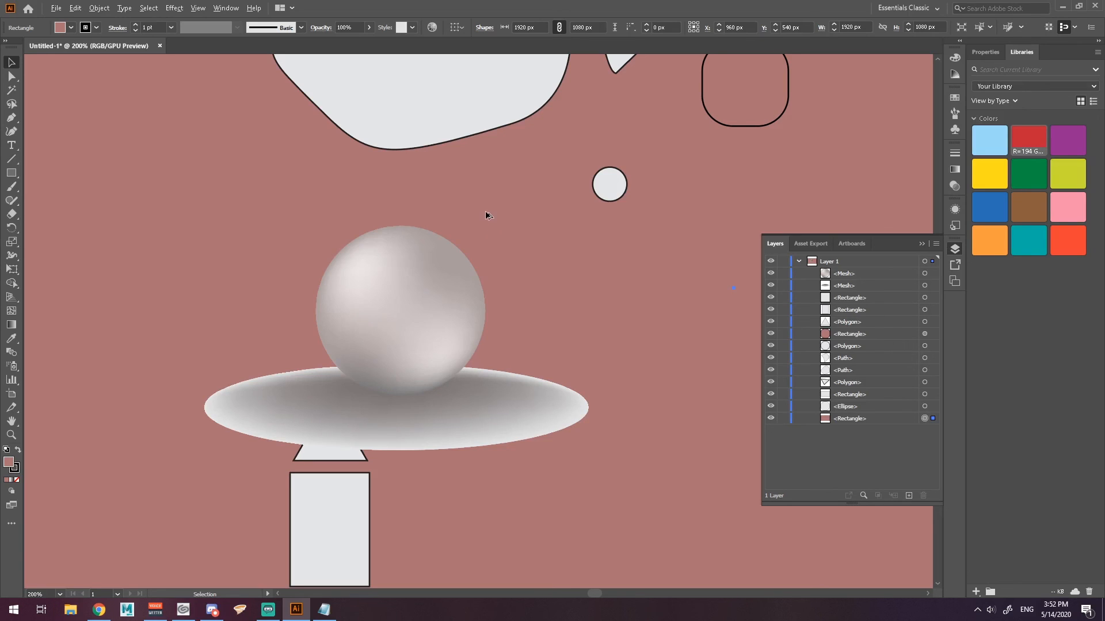
{"action": "scroll", "coordinate": [485, 210], "scroll_direction": "down", "scroll_amount": 2}
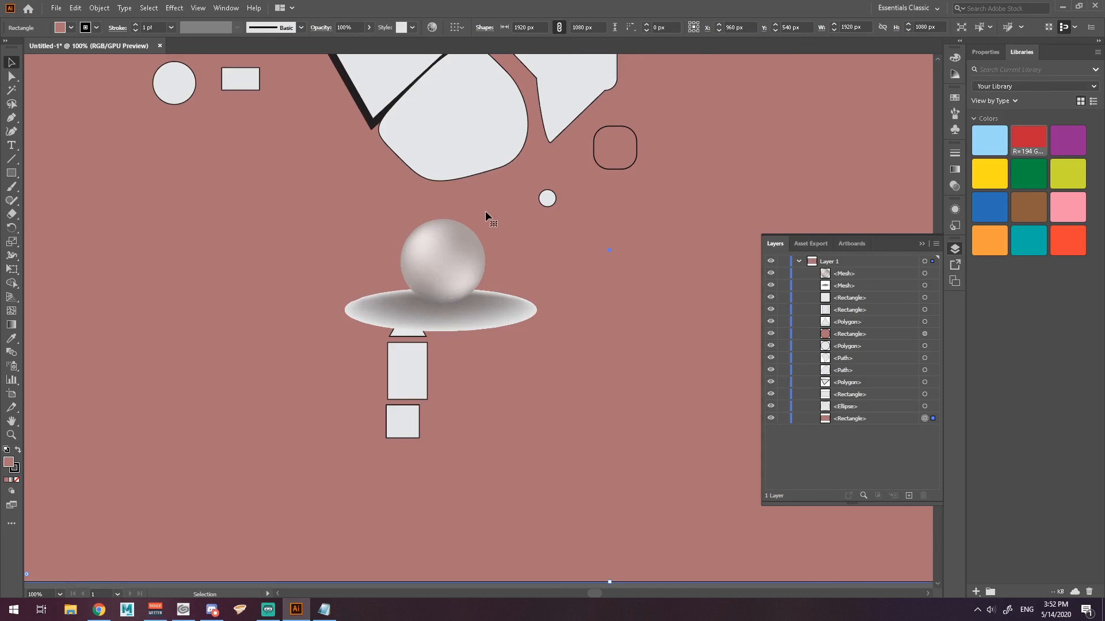